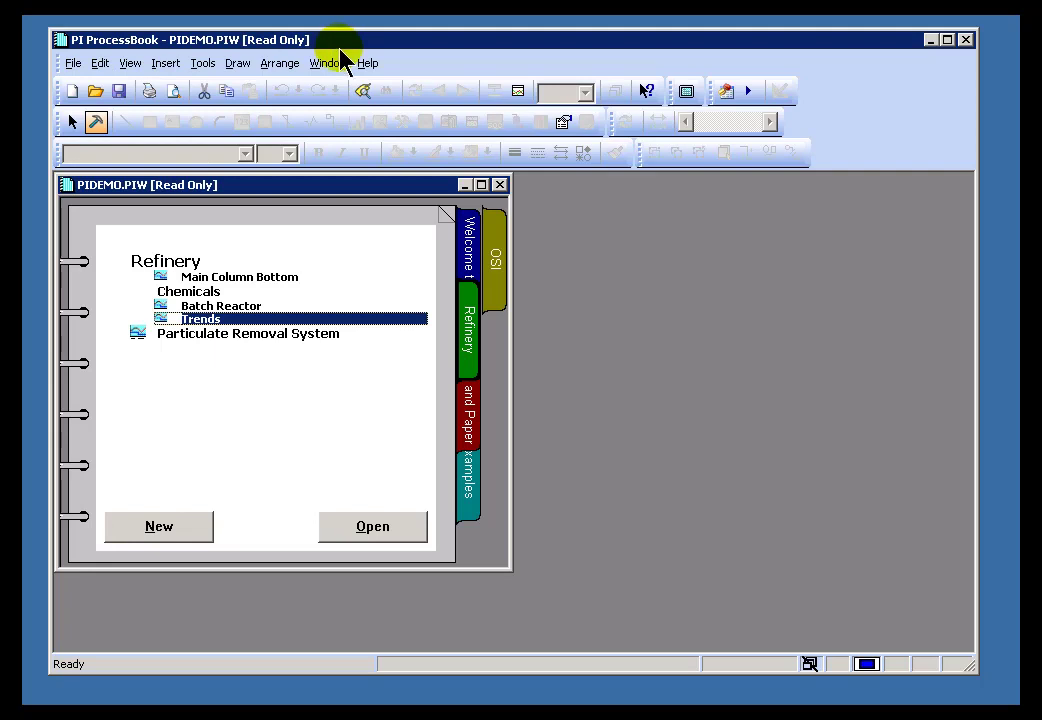
Step: Switch the PIDEMO notebook from the tabbed book to Outline view
{"action": "left_click", "coordinate": [131, 64]}
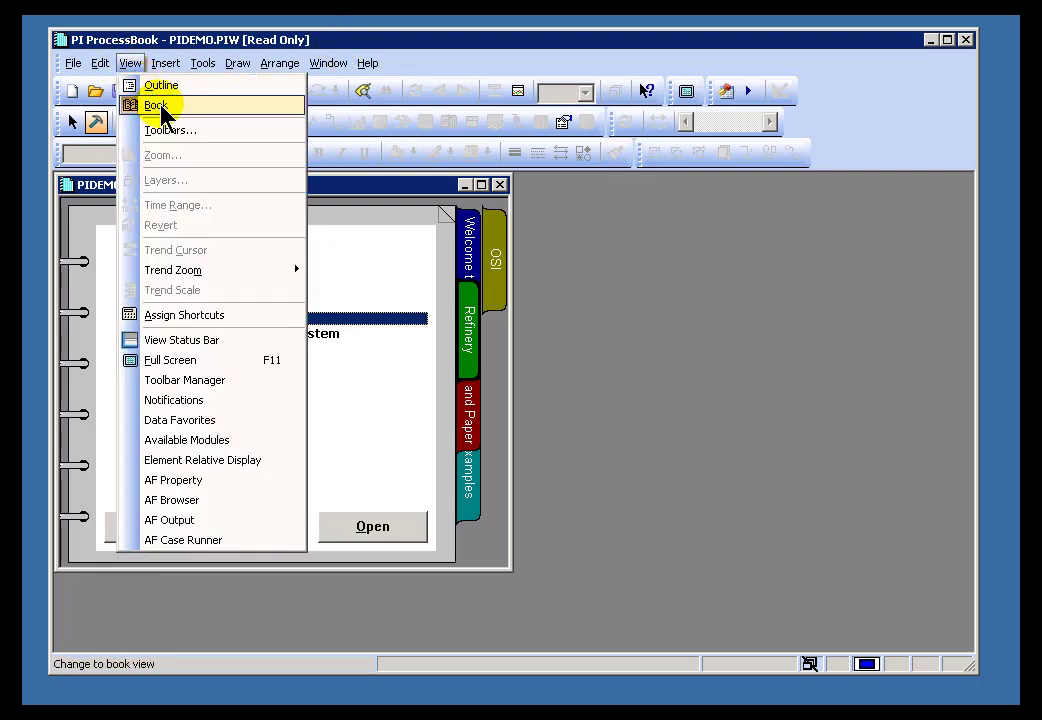
{"action": "left_click", "coordinate": [160, 86]}
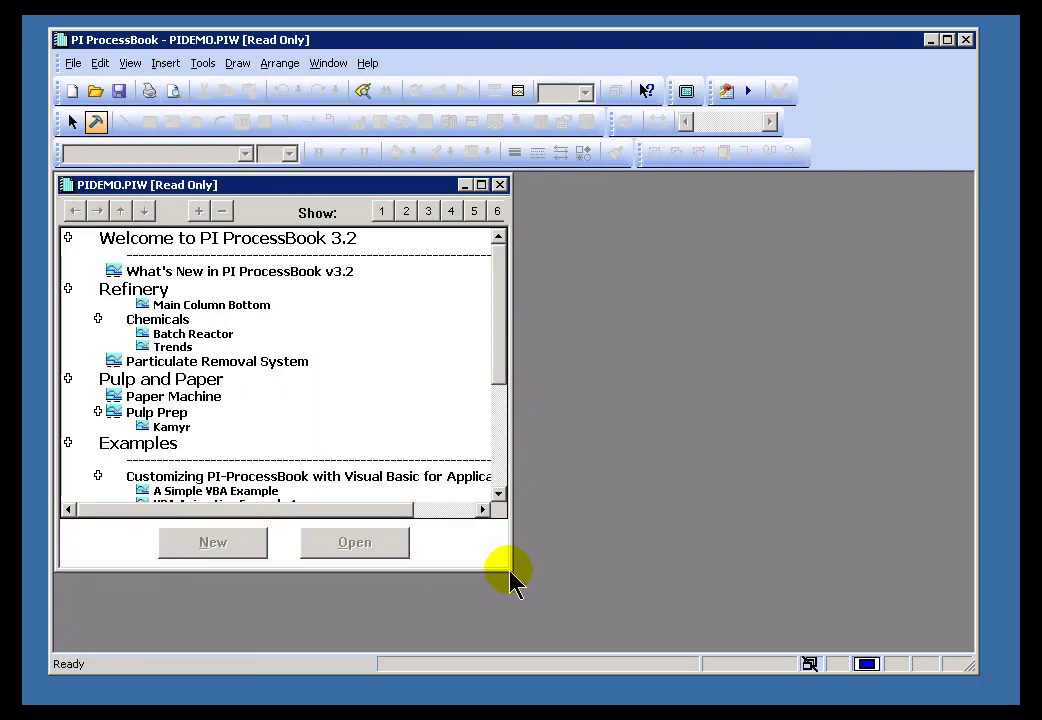
Step: Enlarge the notebook window, switch to Book view, and visit the Refinery, Pulp and Paper and Examples pages
{"action": "left_click_drag", "start_coordinate": [507, 568], "coordinate": [521, 637]}
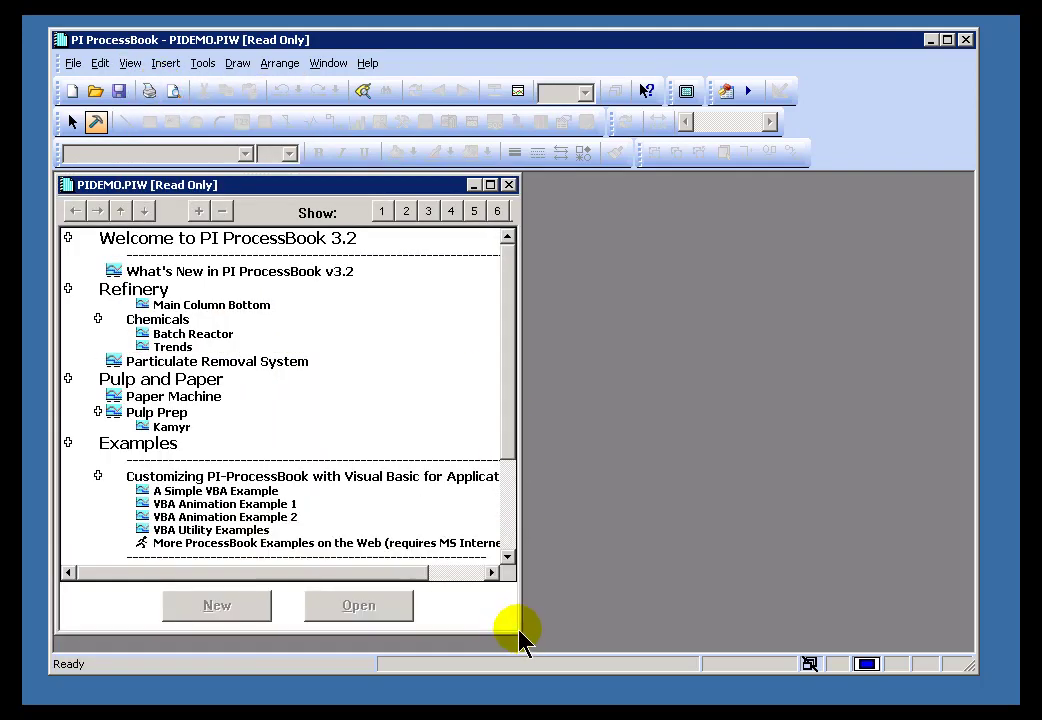
{"action": "left_click", "coordinate": [130, 63]}
{"action": "left_click", "coordinate": [158, 105]}
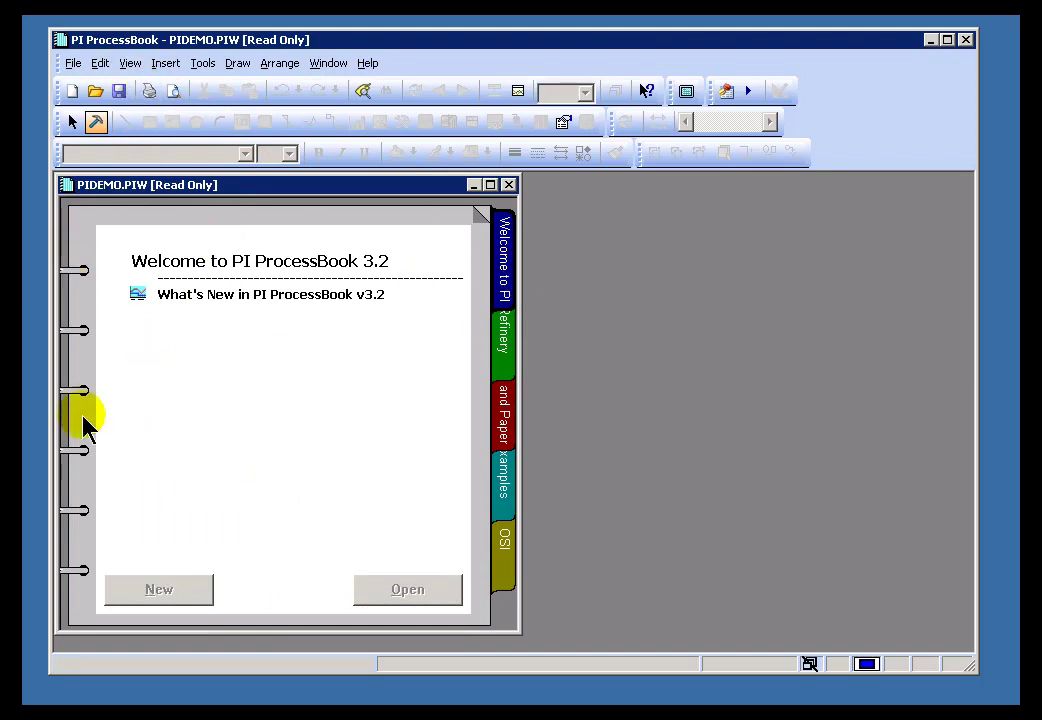
{"action": "left_click", "coordinate": [511, 368]}
{"action": "left_click", "coordinate": [511, 424]}
{"action": "left_click", "coordinate": [515, 490]}
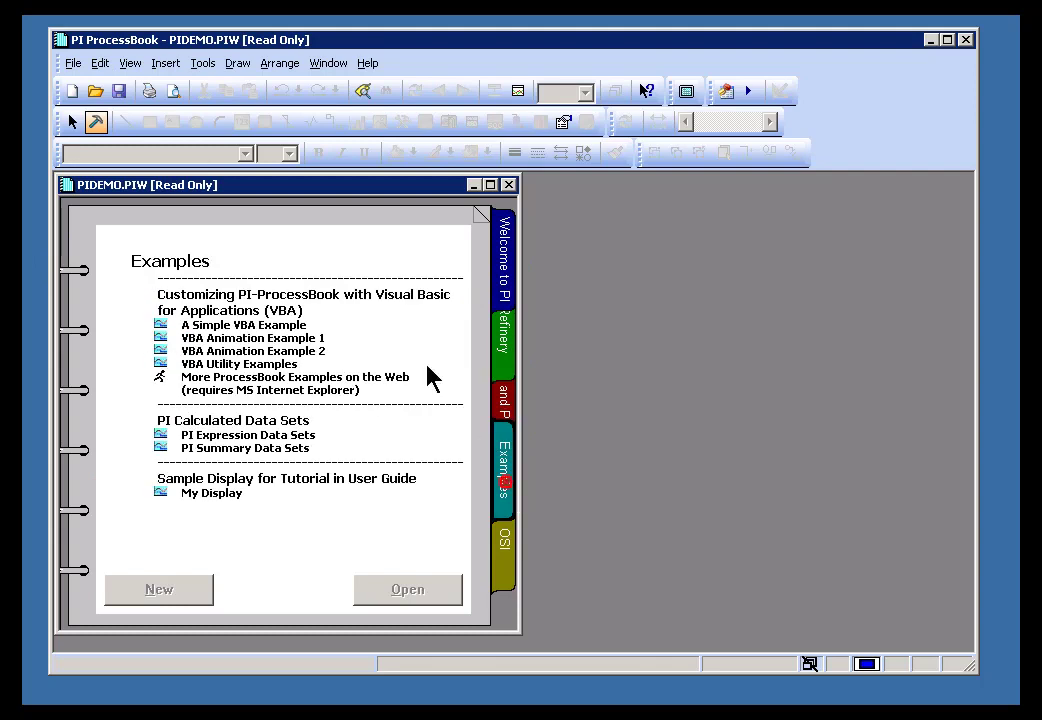
Step: Return to Outline view, then collapse and re-expand the Refinery section
{"action": "left_click", "coordinate": [140, 64]}
{"action": "left_click", "coordinate": [160, 85]}
{"action": "left_click", "coordinate": [70, 289]}
{"action": "left_click", "coordinate": [69, 290]}
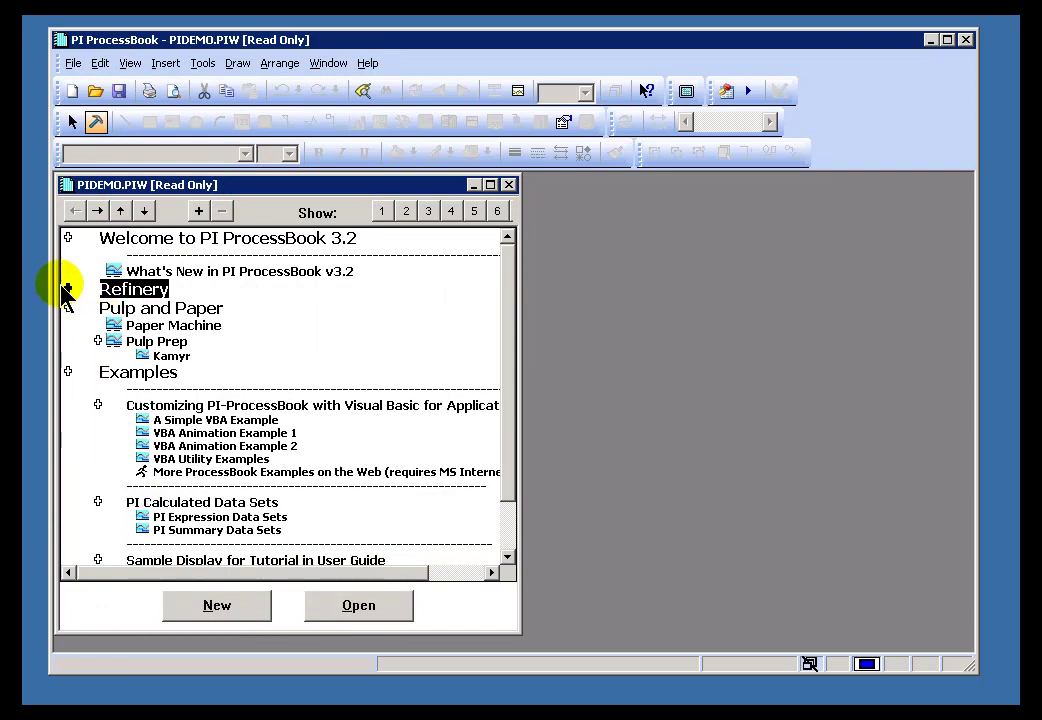
{"action": "left_click", "coordinate": [69, 290]}
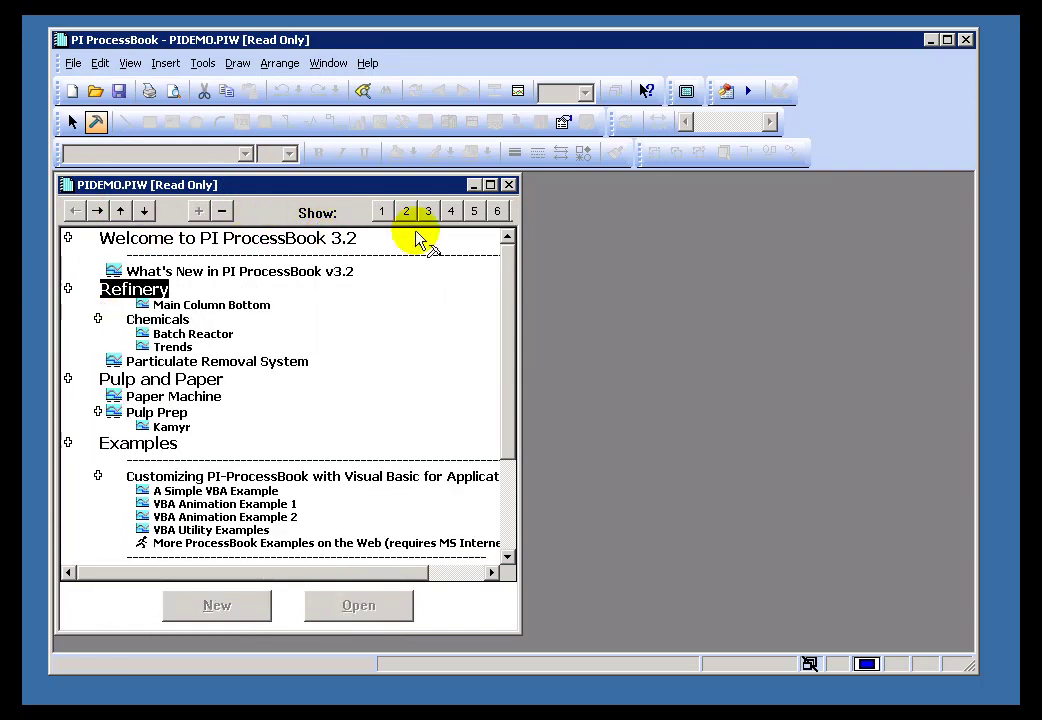
Step: Maximize the notebook window, then restore it to its smaller size
{"action": "left_click", "coordinate": [510, 450]}
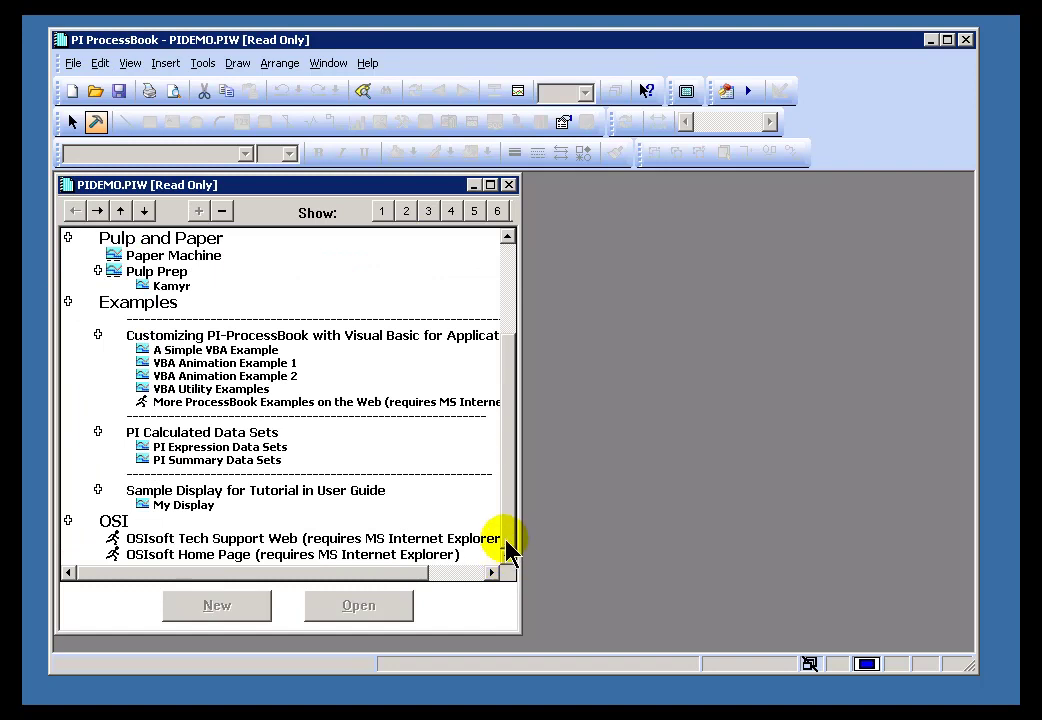
{"action": "left_click", "coordinate": [509, 432]}
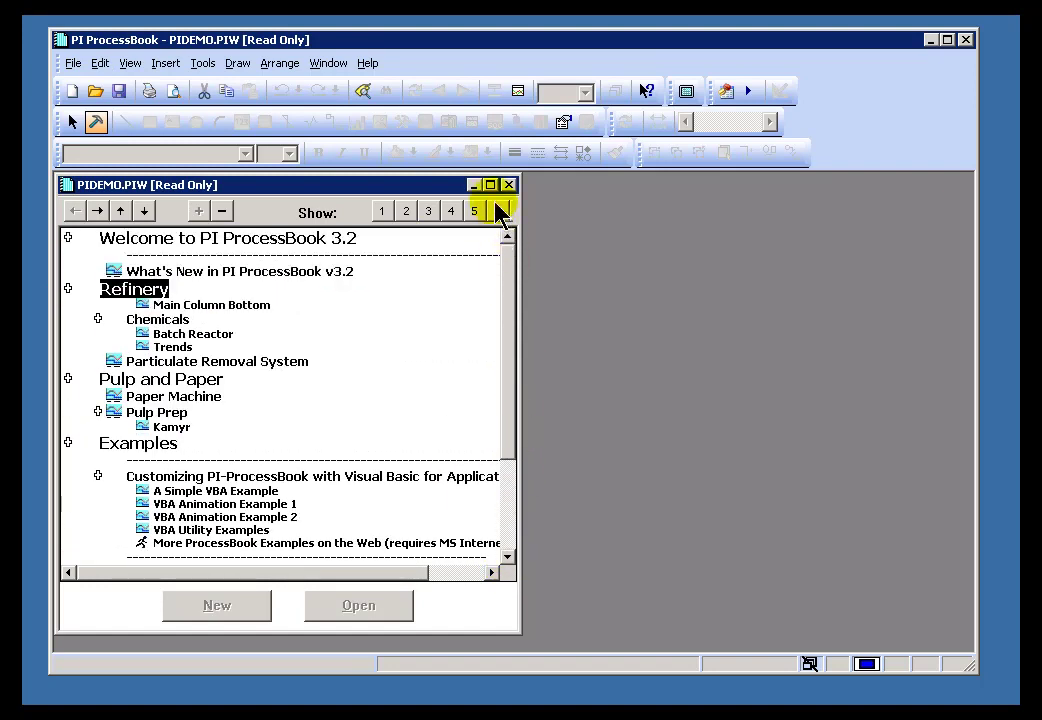
{"action": "left_click", "coordinate": [490, 185]}
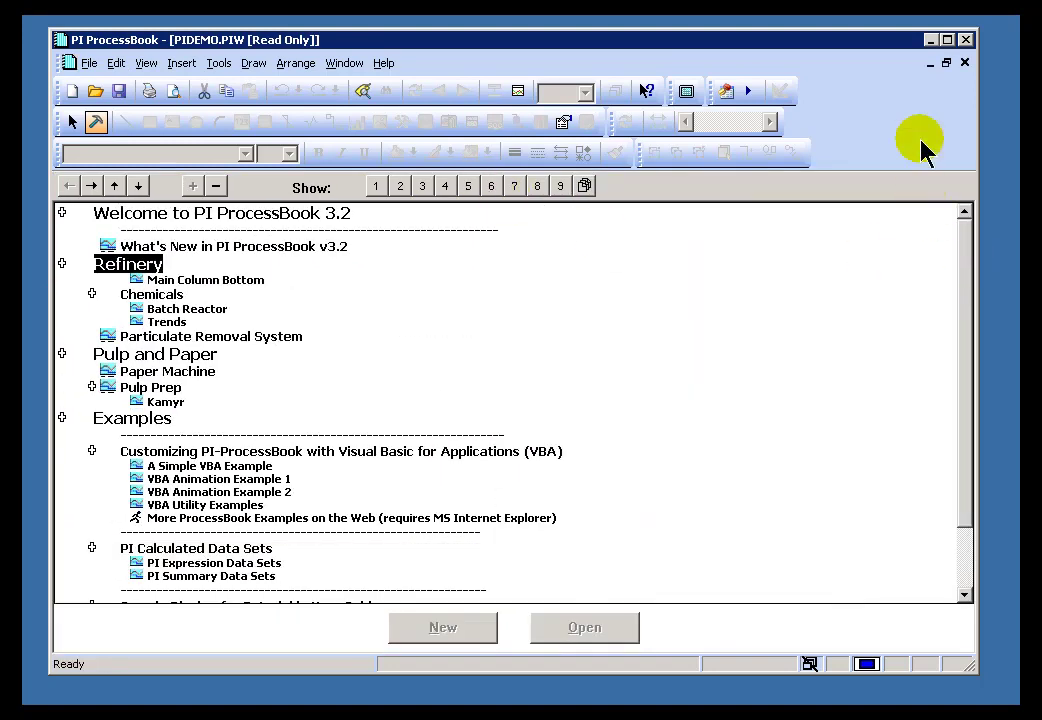
{"action": "left_click", "coordinate": [946, 63]}
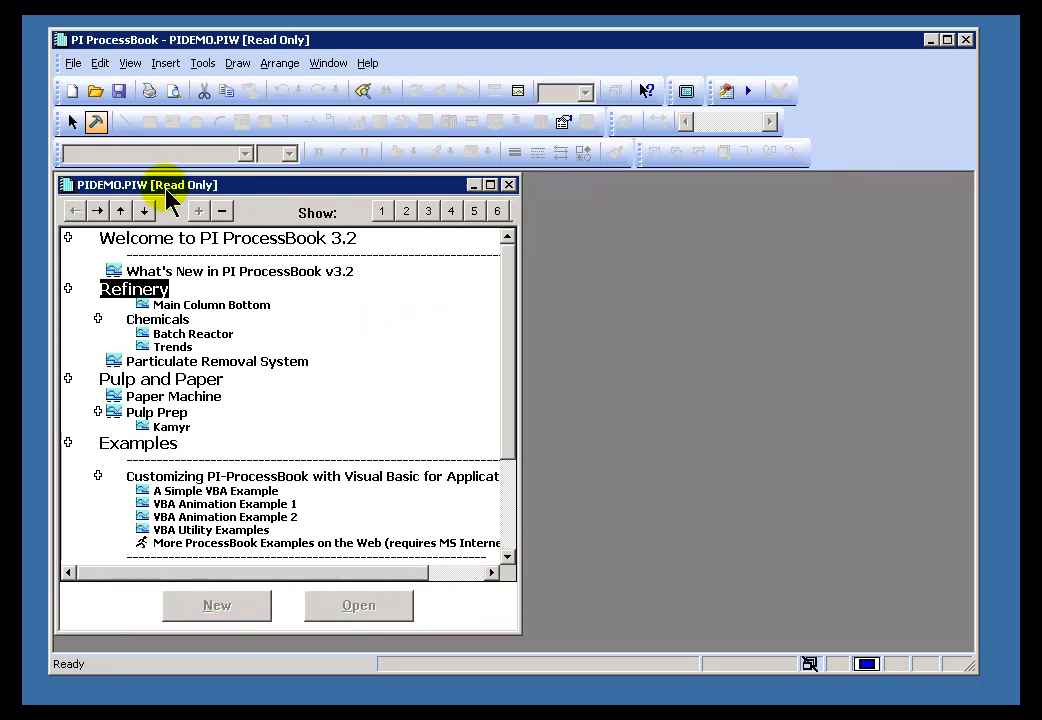
Step: In Book view, open the Refinery page and select its heading and the Main Column Bottom entry
{"action": "left_click", "coordinate": [130, 62]}
{"action": "left_click", "coordinate": [152, 106]}
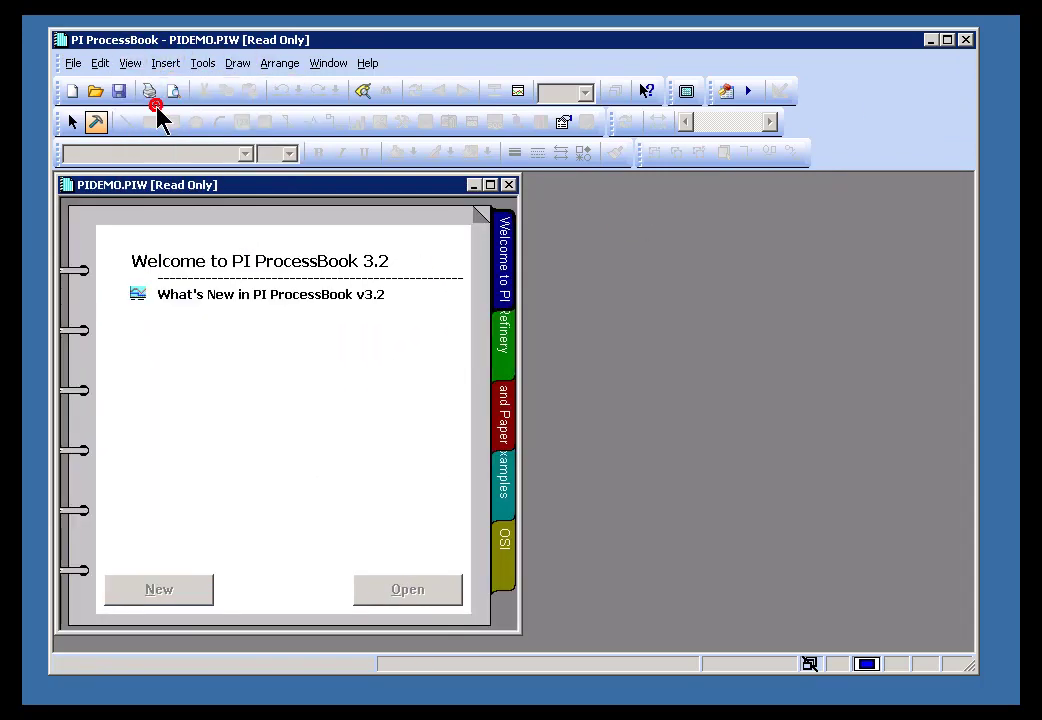
{"action": "left_click", "coordinate": [517, 358]}
{"action": "left_click", "coordinate": [160, 265]}
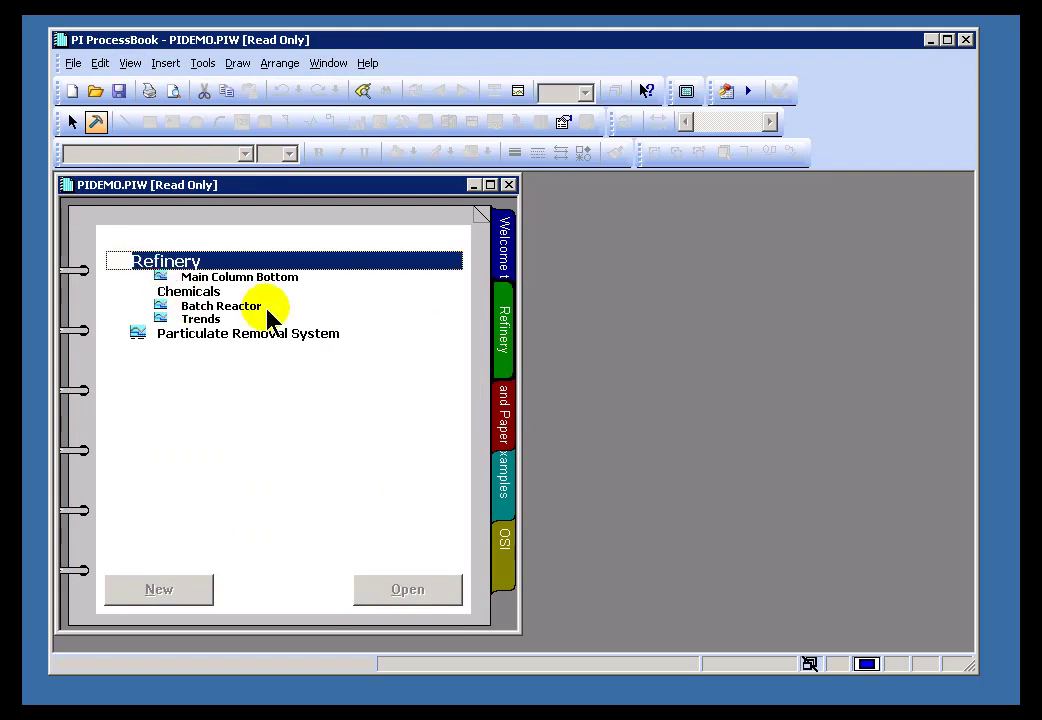
{"action": "left_click", "coordinate": [200, 277]}
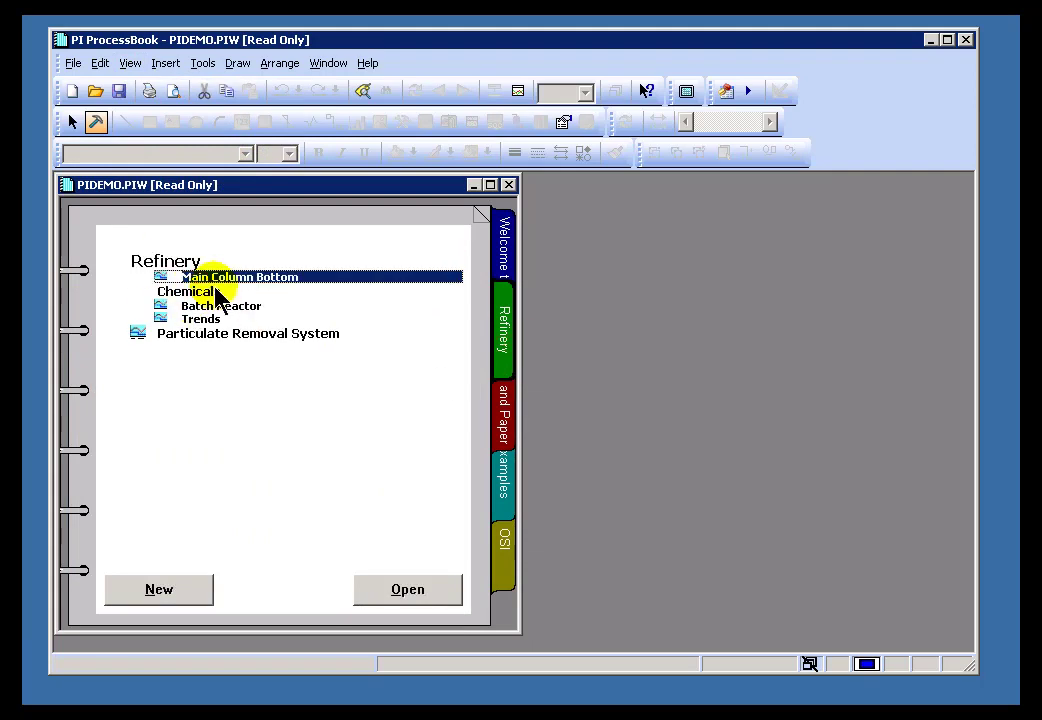
{"action": "left_click", "coordinate": [175, 265]}
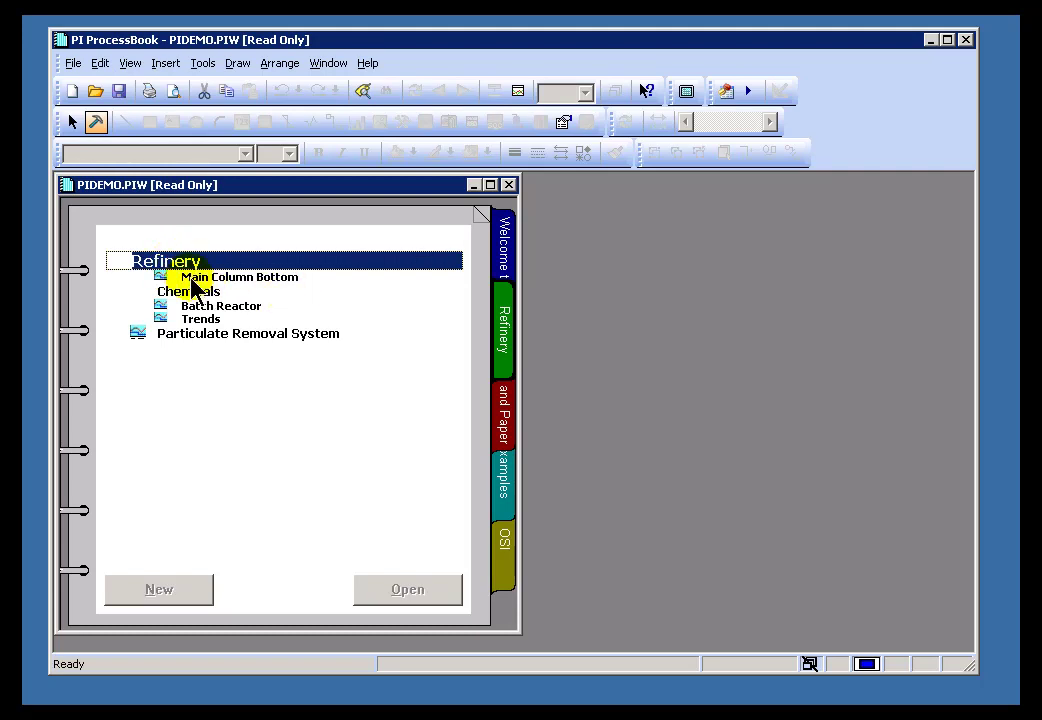
Step: Page through the Pulp and Paper, Examples, OSI, Refinery and Welcome tabs
{"action": "left_click", "coordinate": [508, 425]}
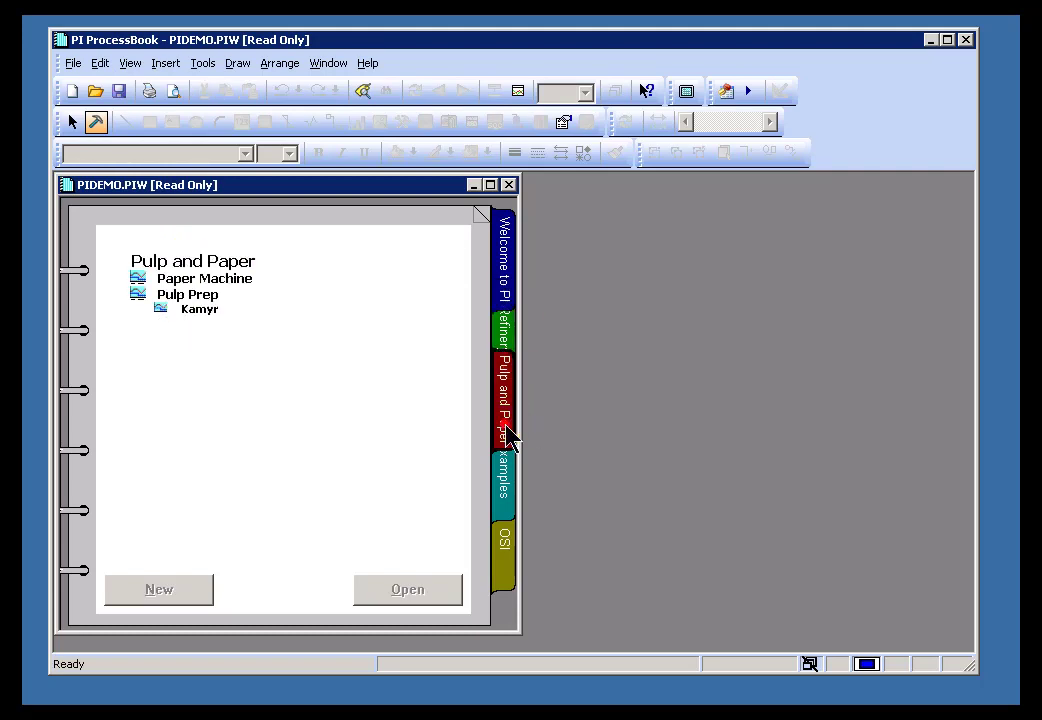
{"action": "left_click", "coordinate": [511, 486]}
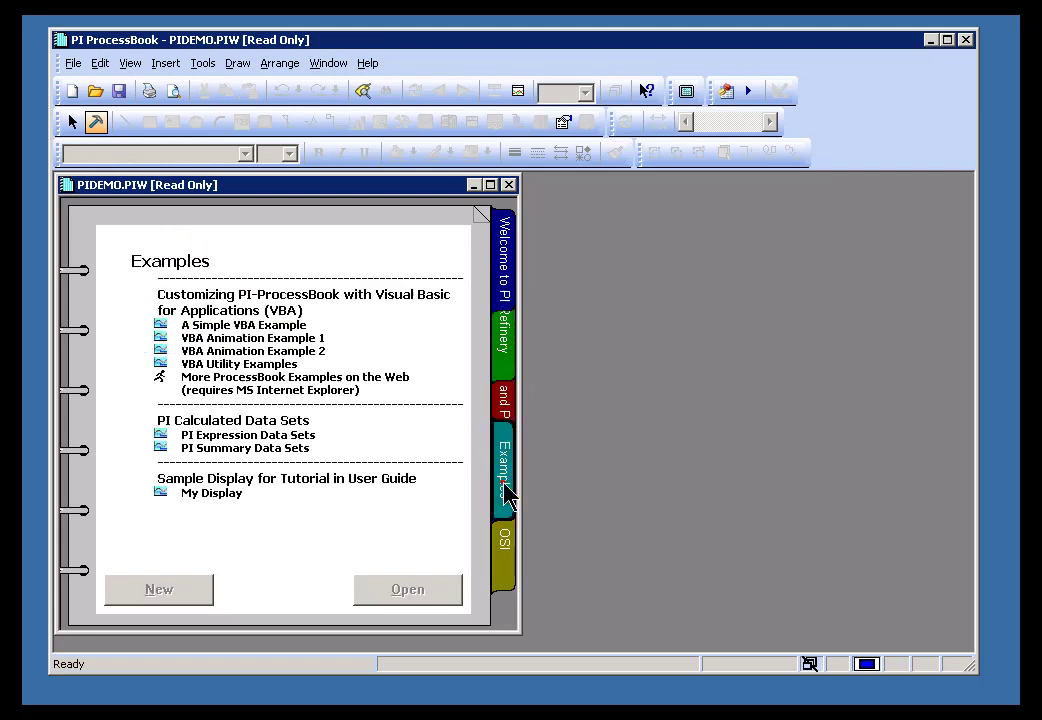
{"action": "left_click", "coordinate": [506, 545]}
{"action": "left_click", "coordinate": [510, 402]}
{"action": "left_click", "coordinate": [505, 335]}
{"action": "left_click", "coordinate": [503, 260]}
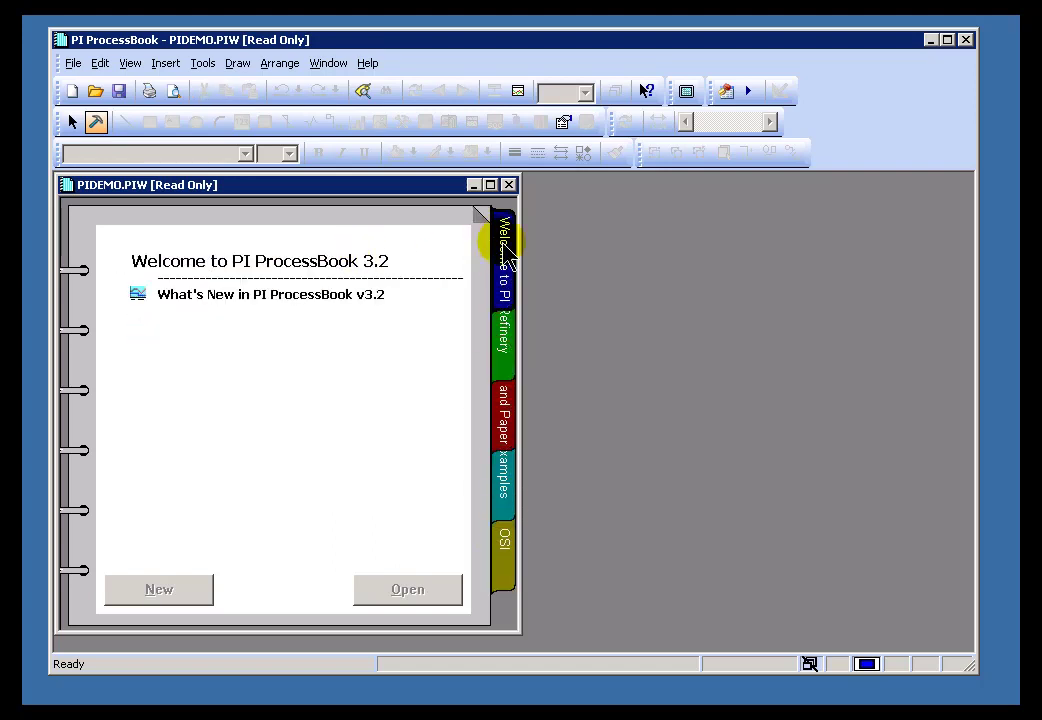
{"action": "left_click", "coordinate": [503, 352]}
{"action": "left_click", "coordinate": [505, 425]}
{"action": "left_click", "coordinate": [502, 480]}
Step: Inspect the Welcome entry's definition on the Welcome page, closing it unchanged
{"action": "left_click", "coordinate": [507, 270]}
{"action": "double_click", "coordinate": [195, 262]}
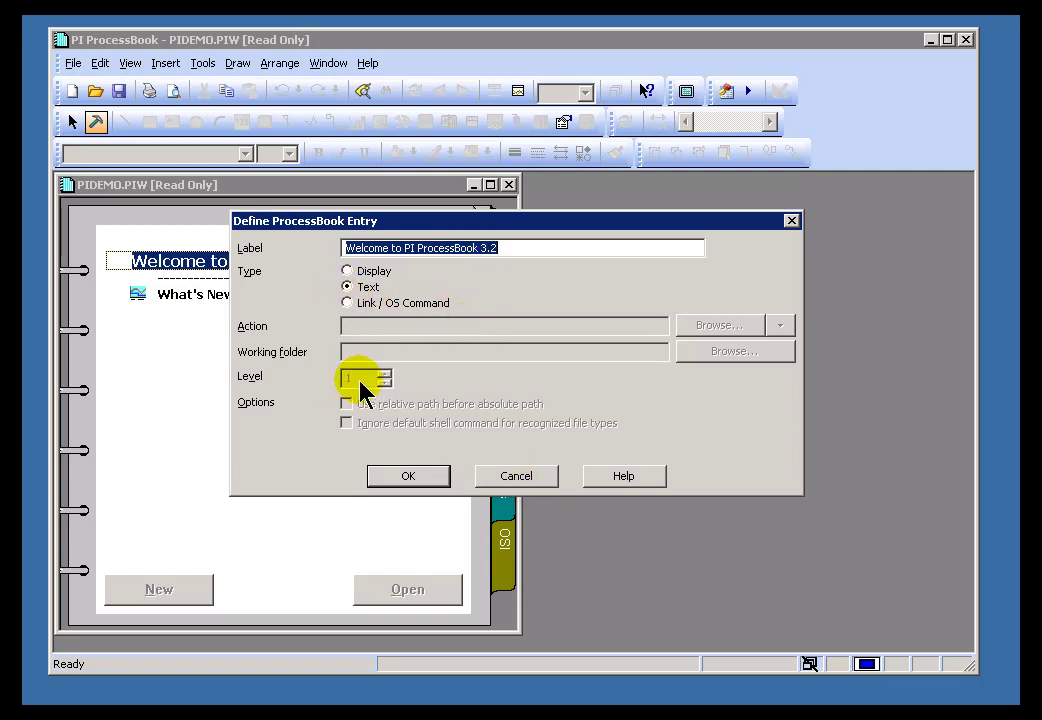
{"action": "left_click", "coordinate": [519, 476]}
Step: Set the Refinery entry's level to 2 in its entry definition
{"action": "left_click", "coordinate": [505, 345]}
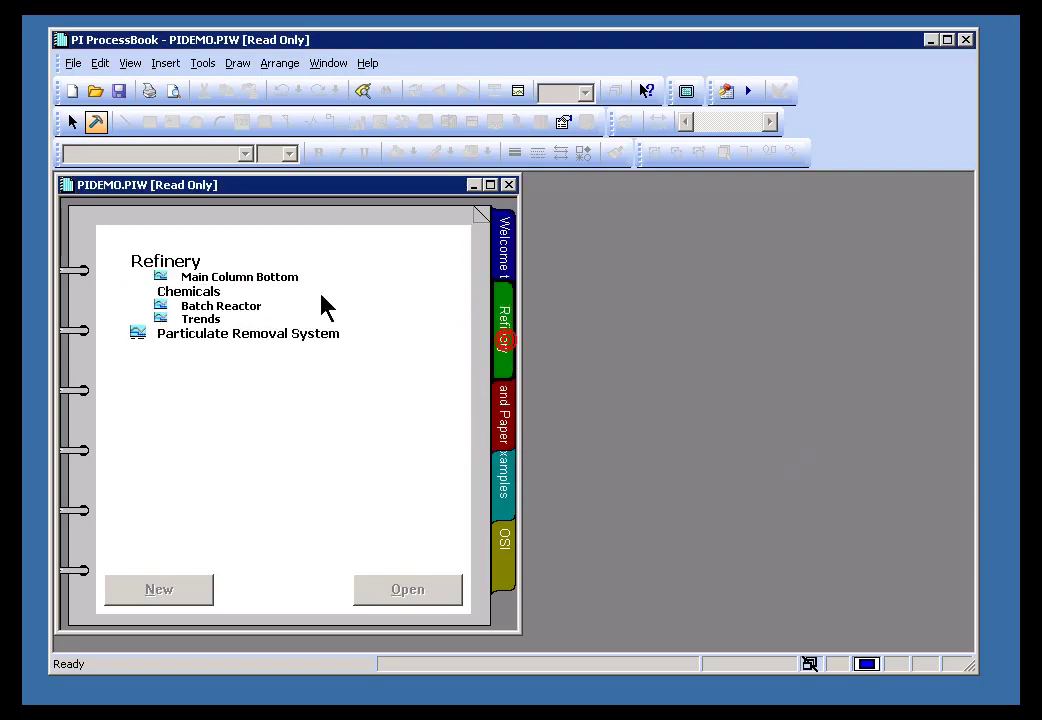
{"action": "double_click", "coordinate": [170, 260]}
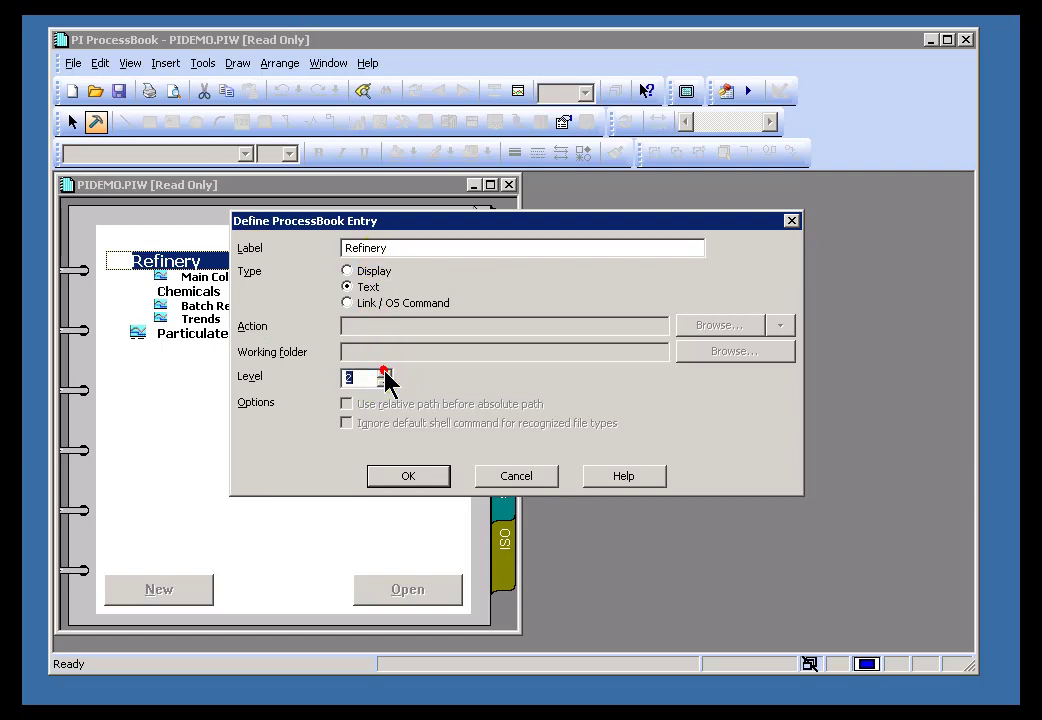
{"action": "left_click", "coordinate": [410, 477]}
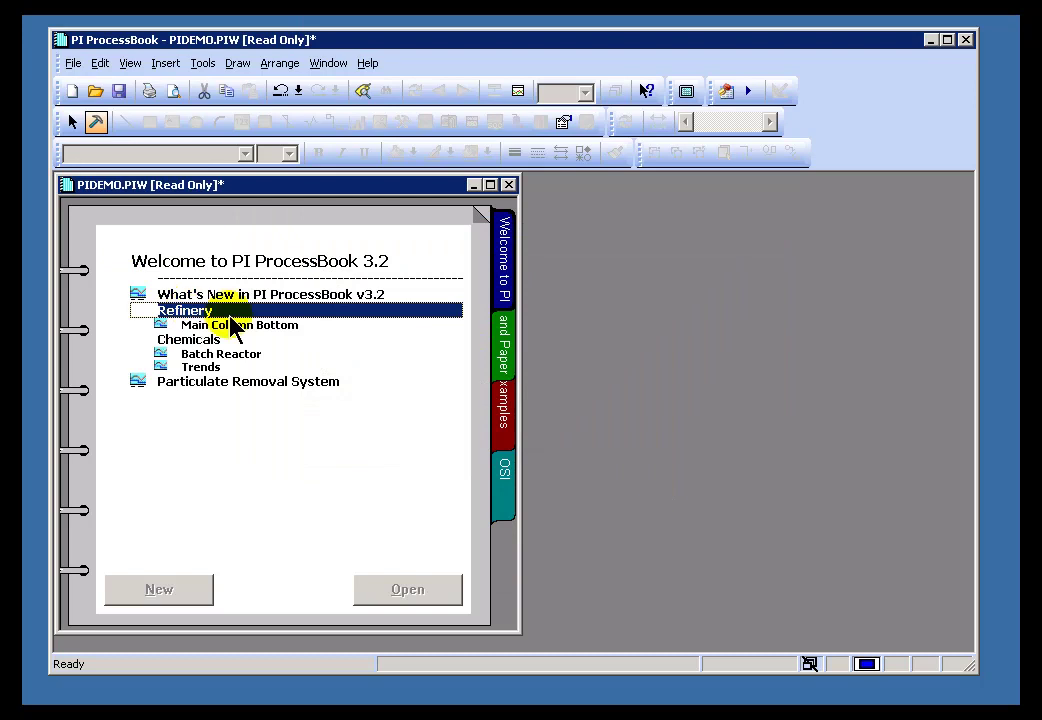
Step: Change the Refinery entry's level to 1, then back to 2
{"action": "double_click", "coordinate": [176, 311]}
{"action": "left_click", "coordinate": [384, 381]}
{"action": "left_click", "coordinate": [407, 477]}
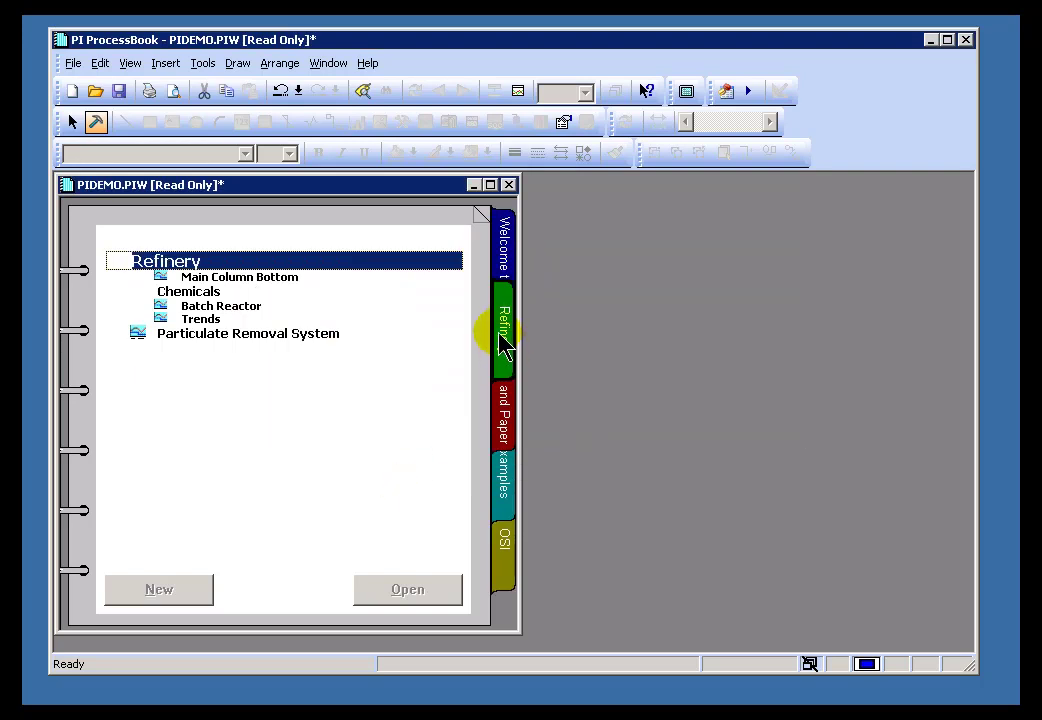
{"action": "double_click", "coordinate": [166, 259]}
{"action": "left_click", "coordinate": [384, 373]}
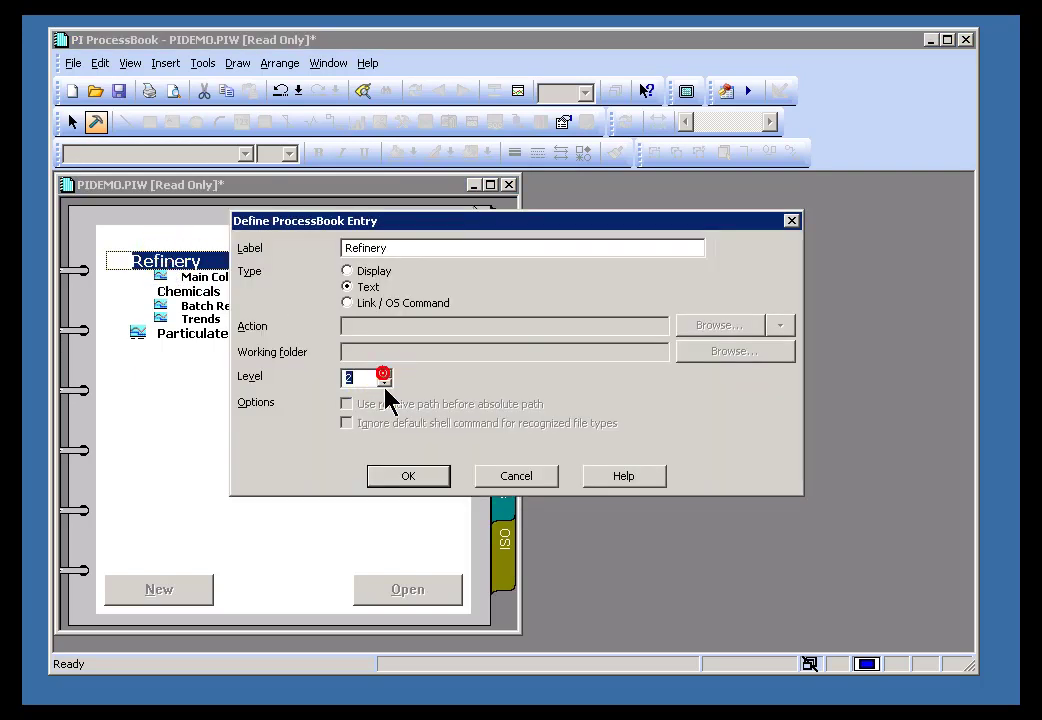
{"action": "left_click", "coordinate": [393, 475]}
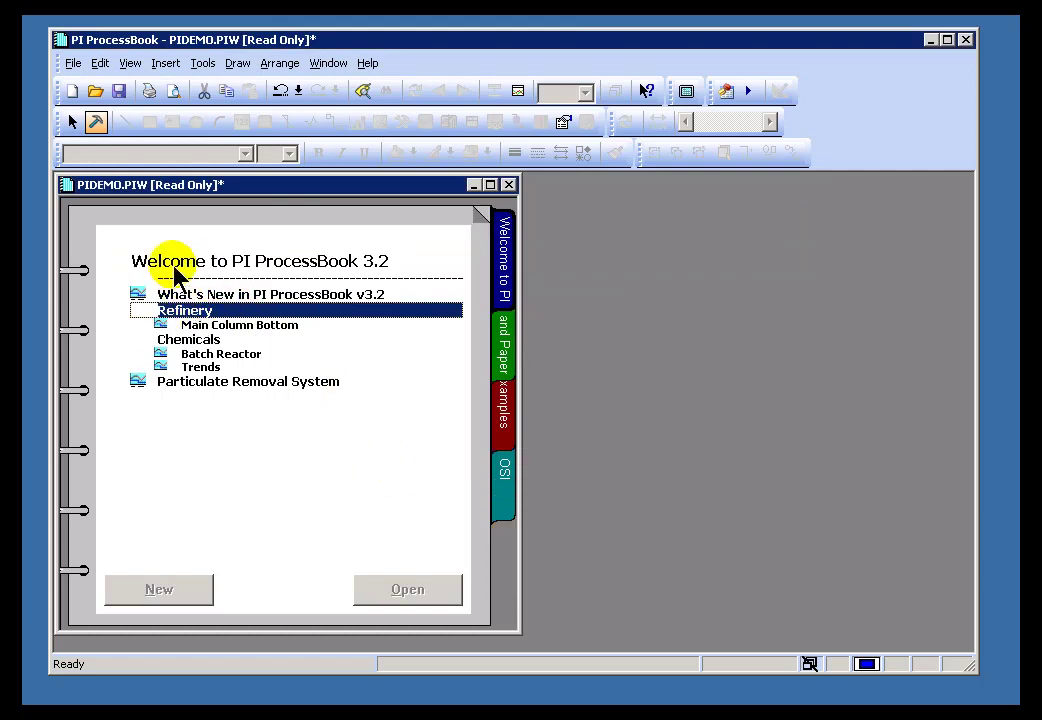
Step: Set the Refinery entry's level to 1 so it regains its own tab
{"action": "left_click", "coordinate": [168, 294]}
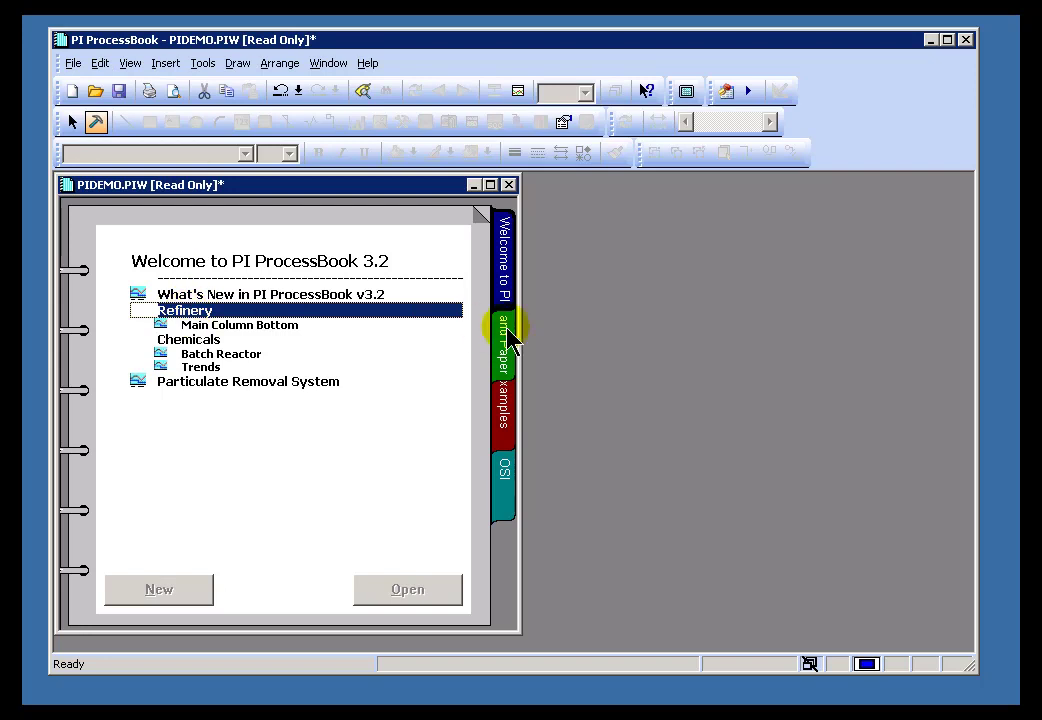
{"action": "double_click", "coordinate": [183, 312]}
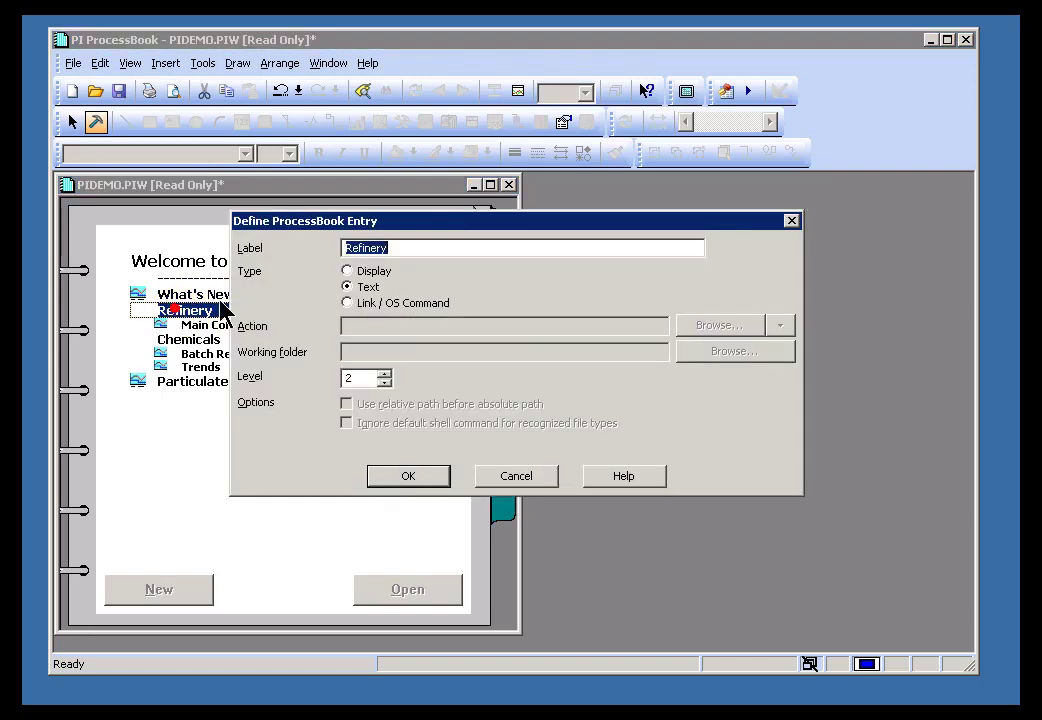
{"action": "left_click", "coordinate": [384, 372]}
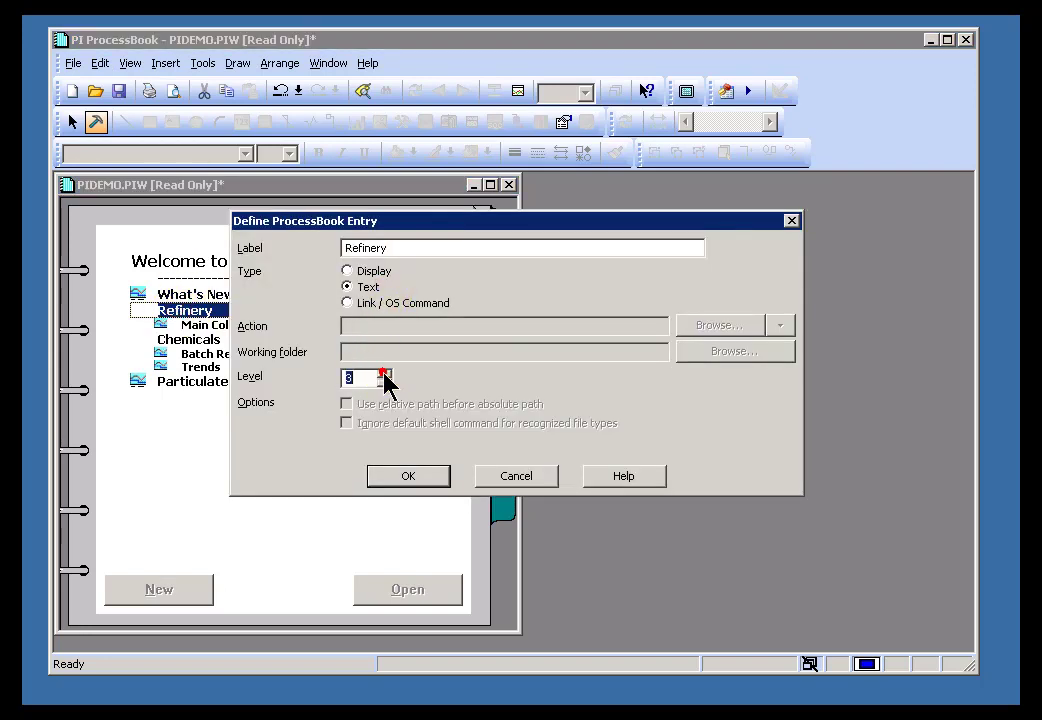
{"action": "left_click", "coordinate": [440, 476]}
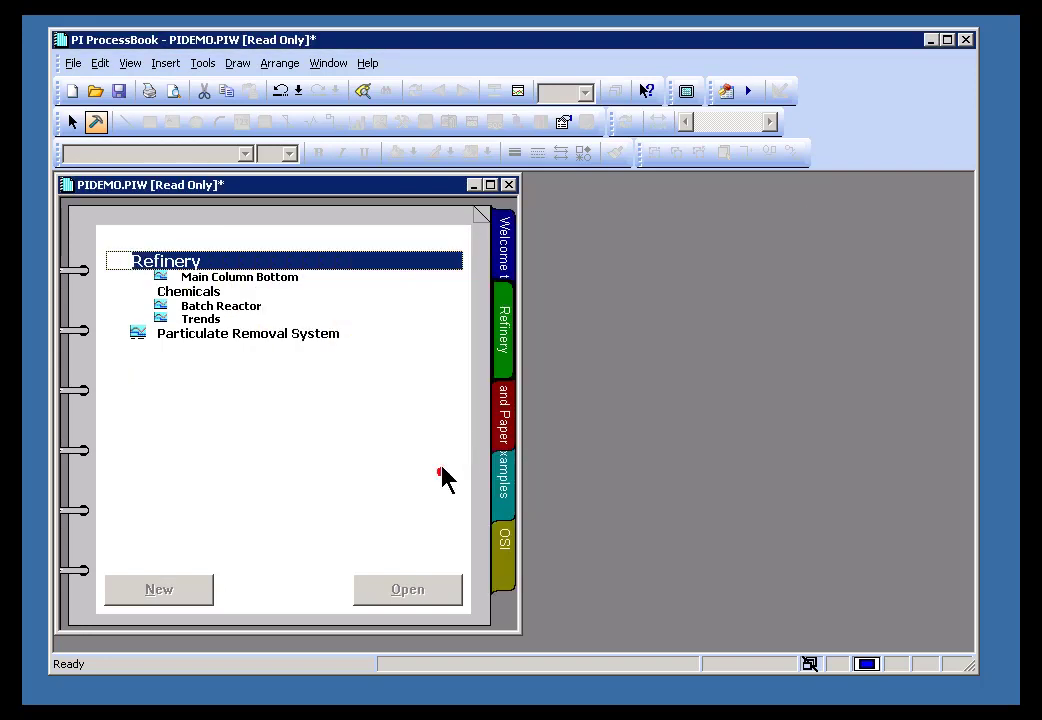
Step: In Outline view, demote Refinery under What's New, then promote it back to top level
{"action": "left_click", "coordinate": [131, 63]}
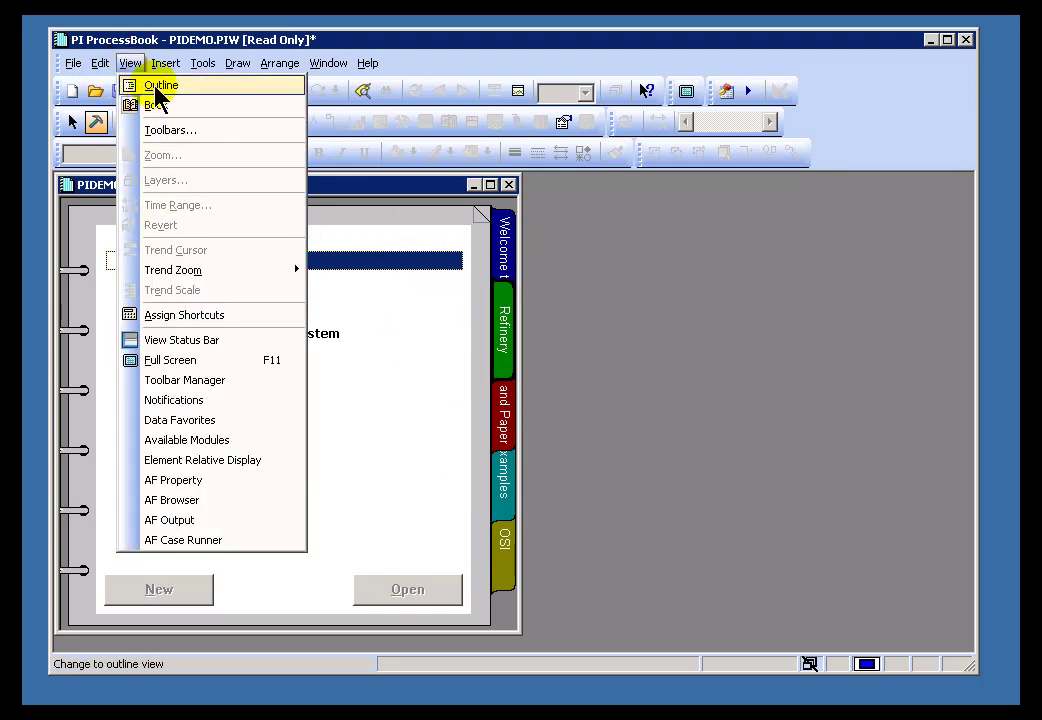
{"action": "left_click", "coordinate": [158, 88]}
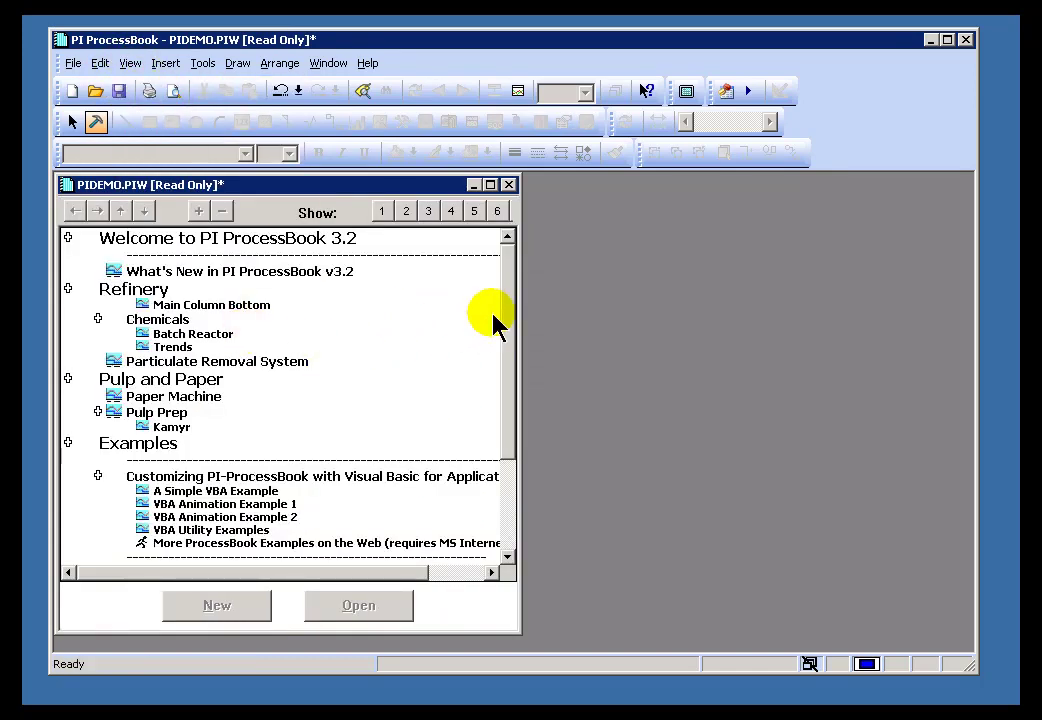
{"action": "left_click", "coordinate": [176, 305]}
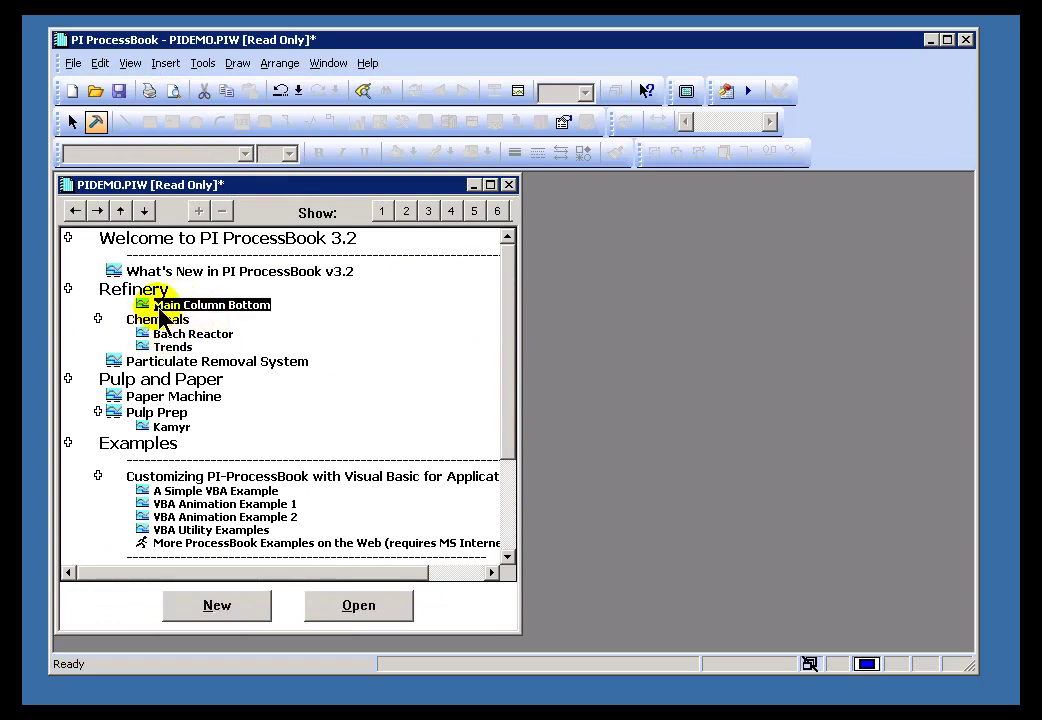
{"action": "left_click", "coordinate": [125, 289]}
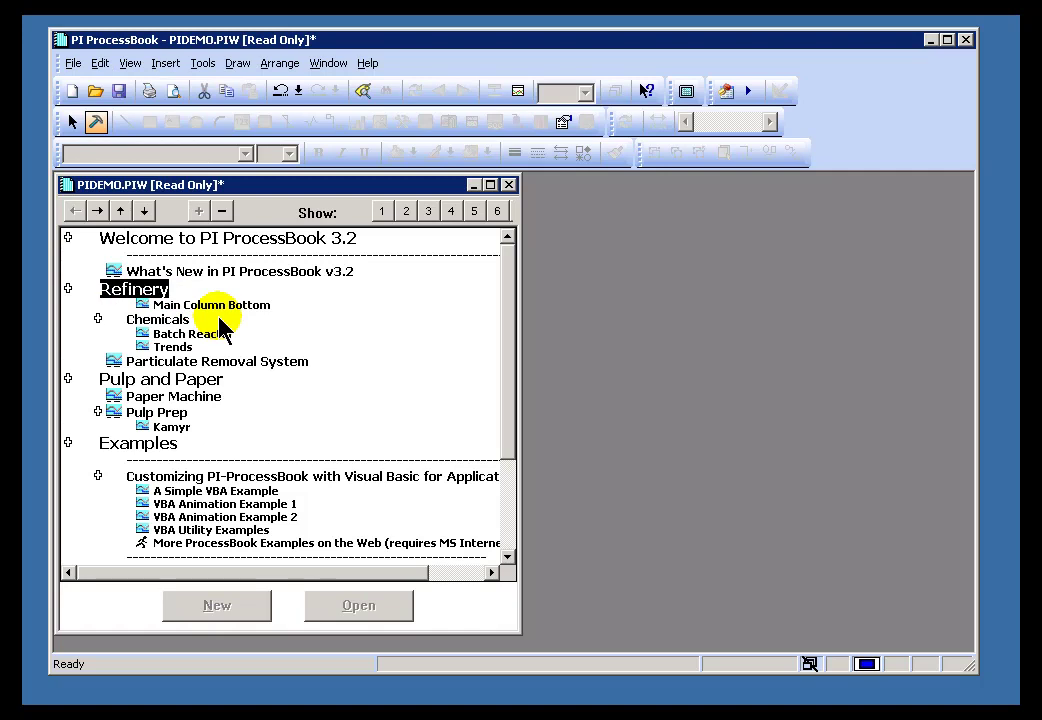
{"action": "left_click", "coordinate": [98, 212]}
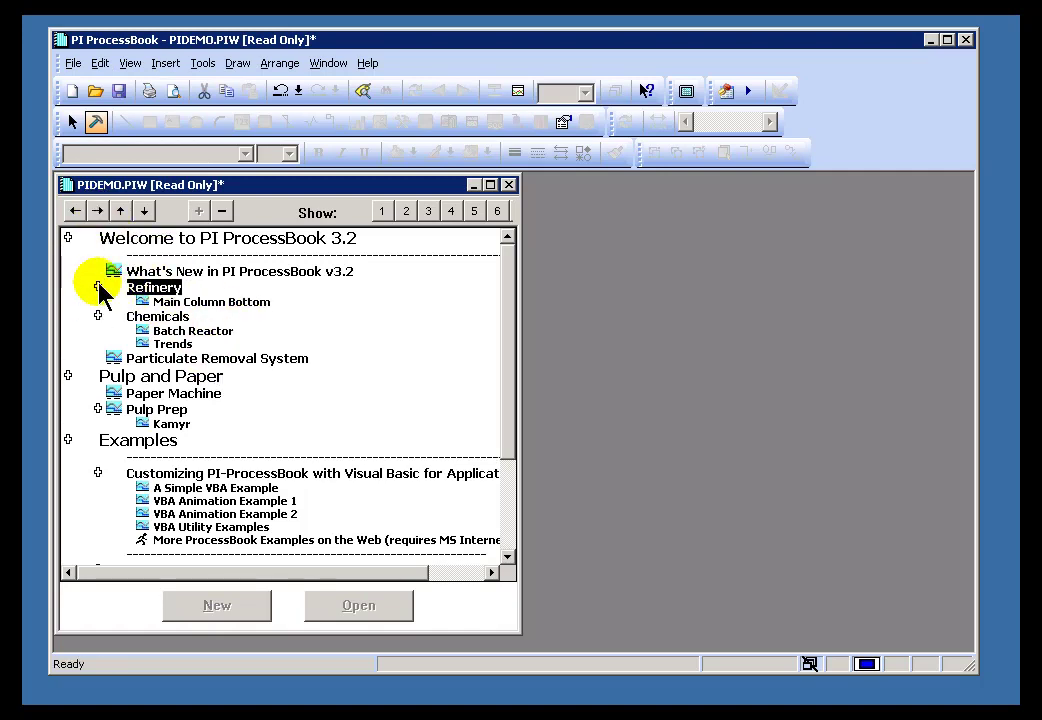
{"action": "left_click", "coordinate": [74, 211]}
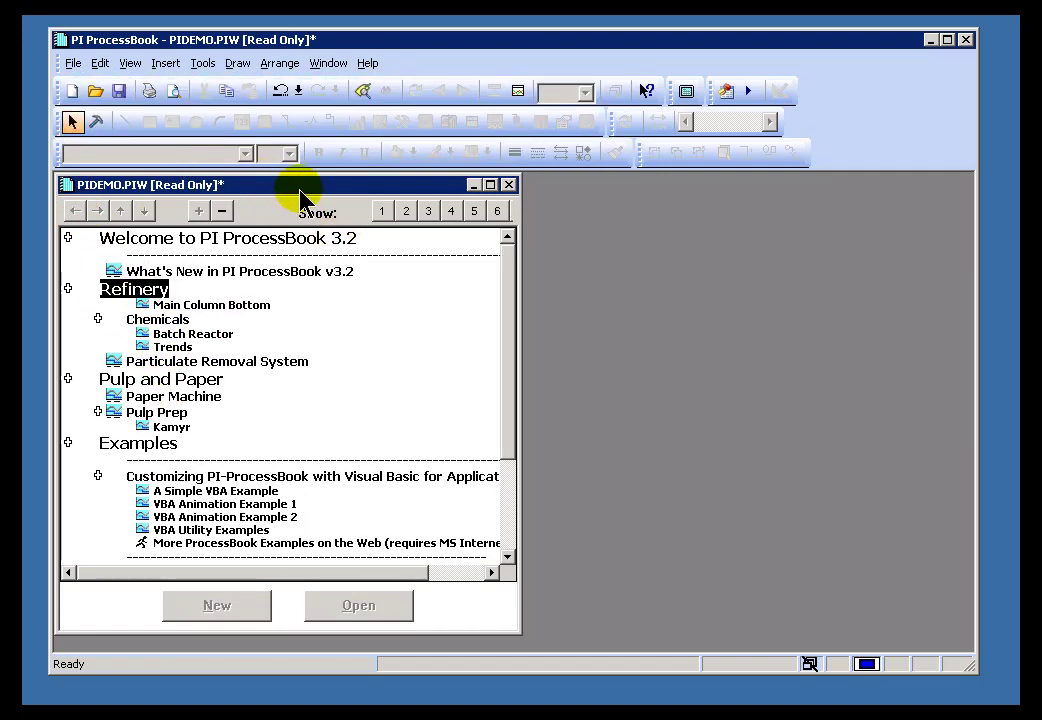
{"action": "left_click", "coordinate": [490, 184]}
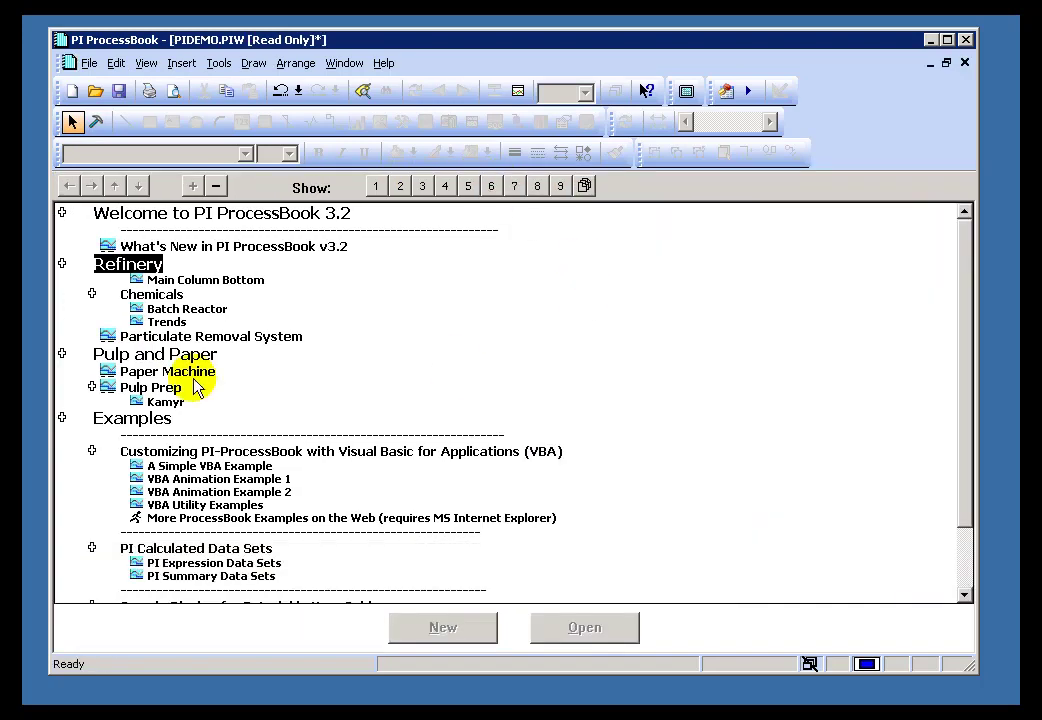
{"action": "left_click_drag", "start_coordinate": [954, 462], "coordinate": [958, 597]}
{"action": "left_click_drag", "start_coordinate": [960, 523], "coordinate": [960, 360]}
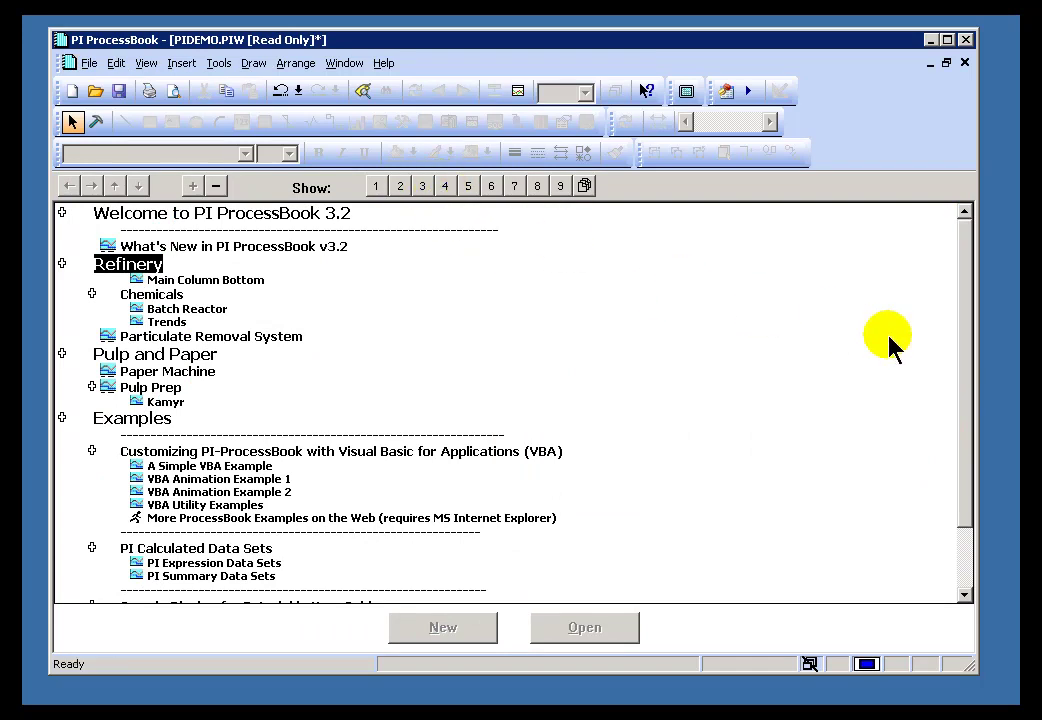
{"action": "left_click", "coordinate": [401, 188]}
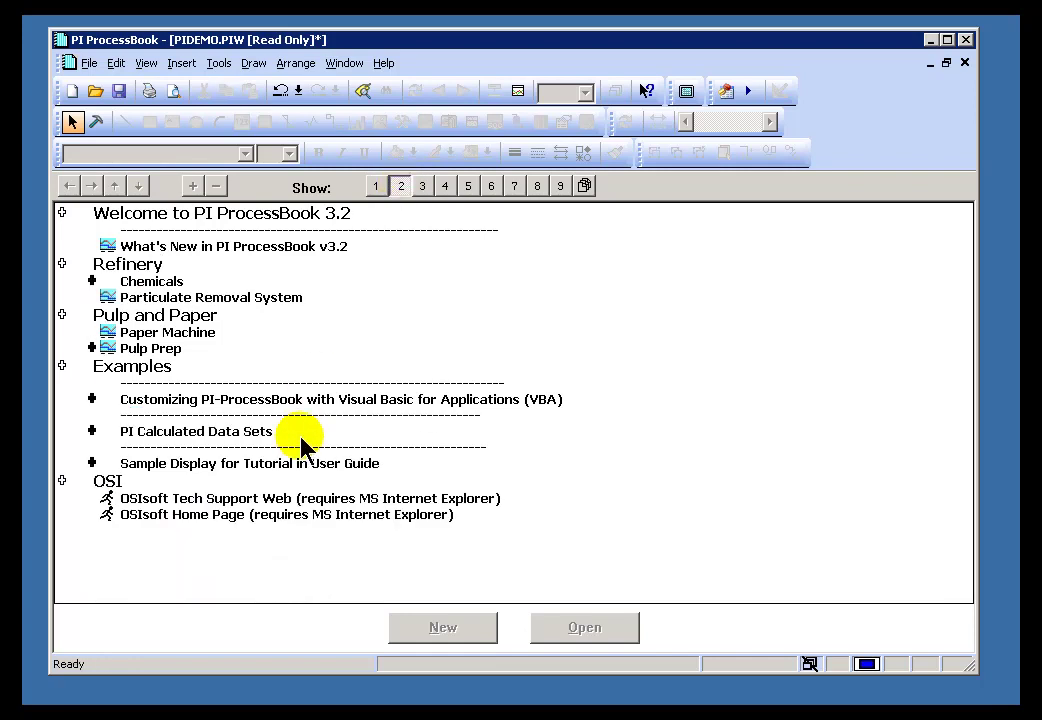
{"action": "left_click", "coordinate": [91, 431]}
{"action": "left_click", "coordinate": [91, 431]}
{"action": "left_click", "coordinate": [91, 399]}
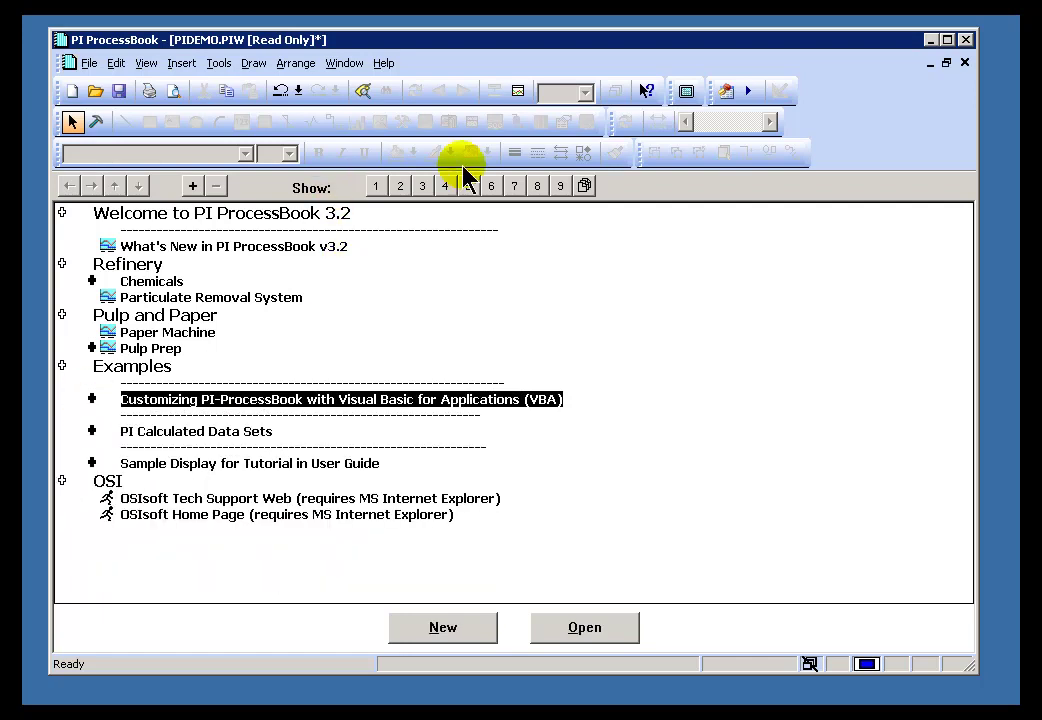
{"action": "left_click", "coordinate": [584, 186]}
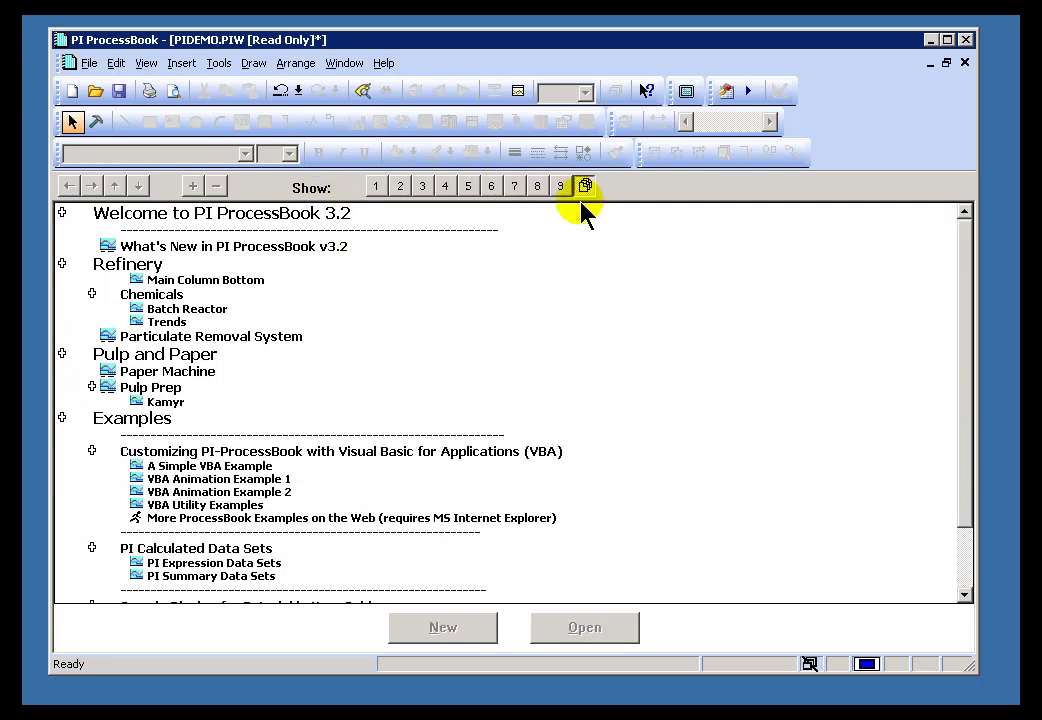
Step: Show level 1 only, then open and close the Kamyr display from Pulp and Paper and collapse that section
{"action": "left_click", "coordinate": [376, 188]}
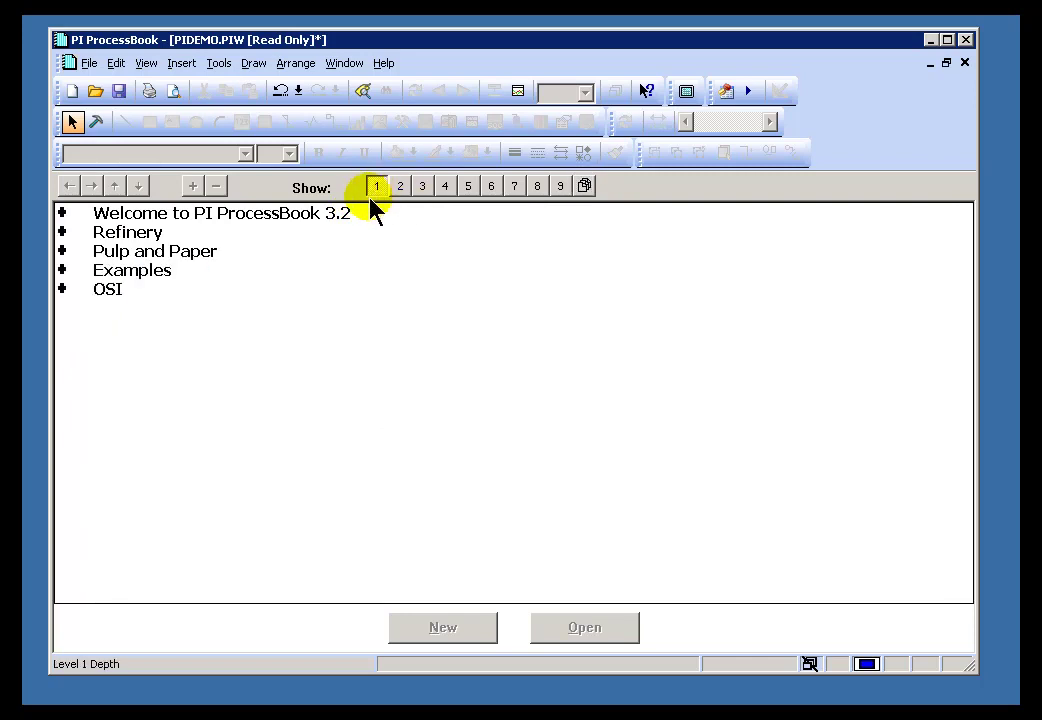
{"action": "left_click", "coordinate": [62, 252]}
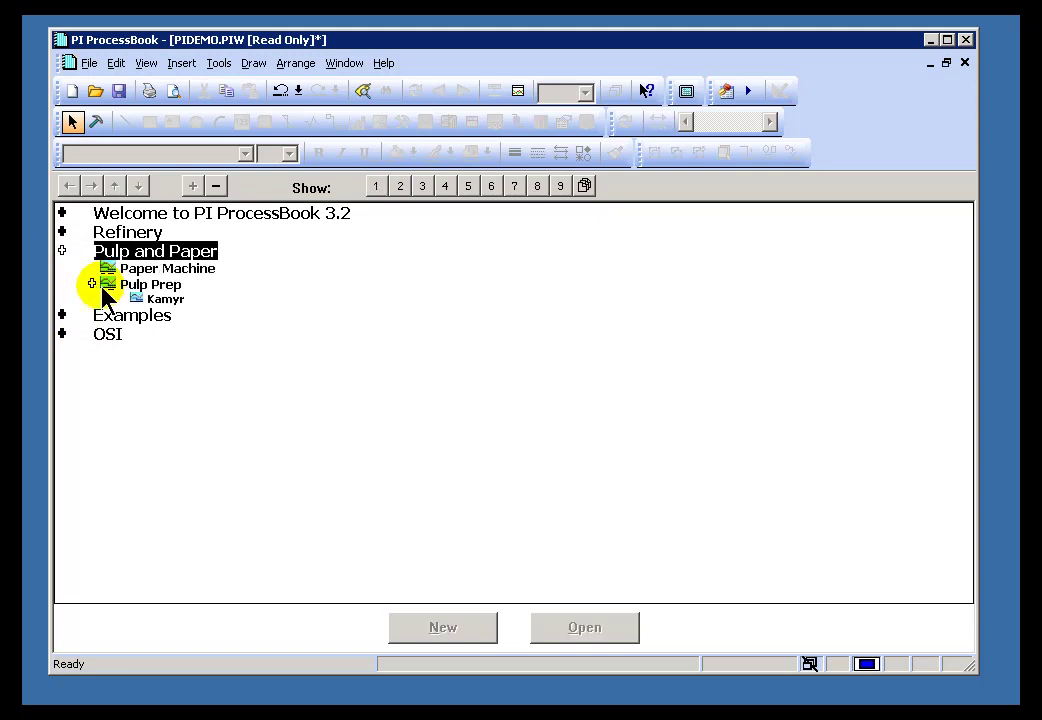
{"action": "left_click", "coordinate": [93, 284]}
{"action": "left_click", "coordinate": [158, 300]}
{"action": "double_click", "coordinate": [143, 300]}
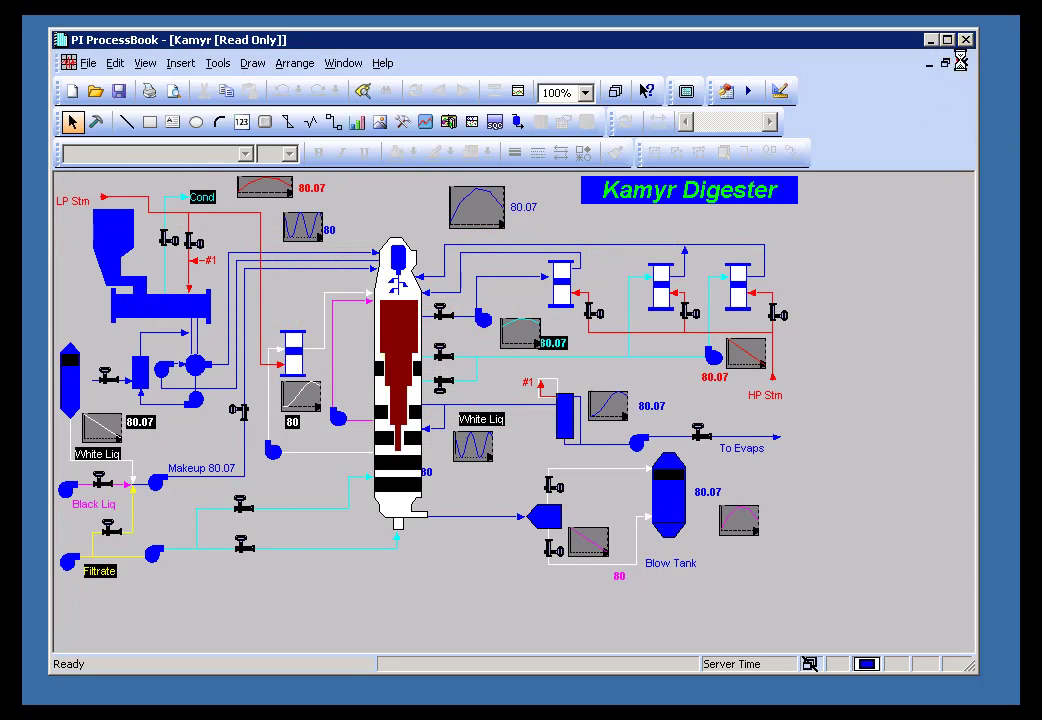
{"action": "left_click", "coordinate": [963, 62]}
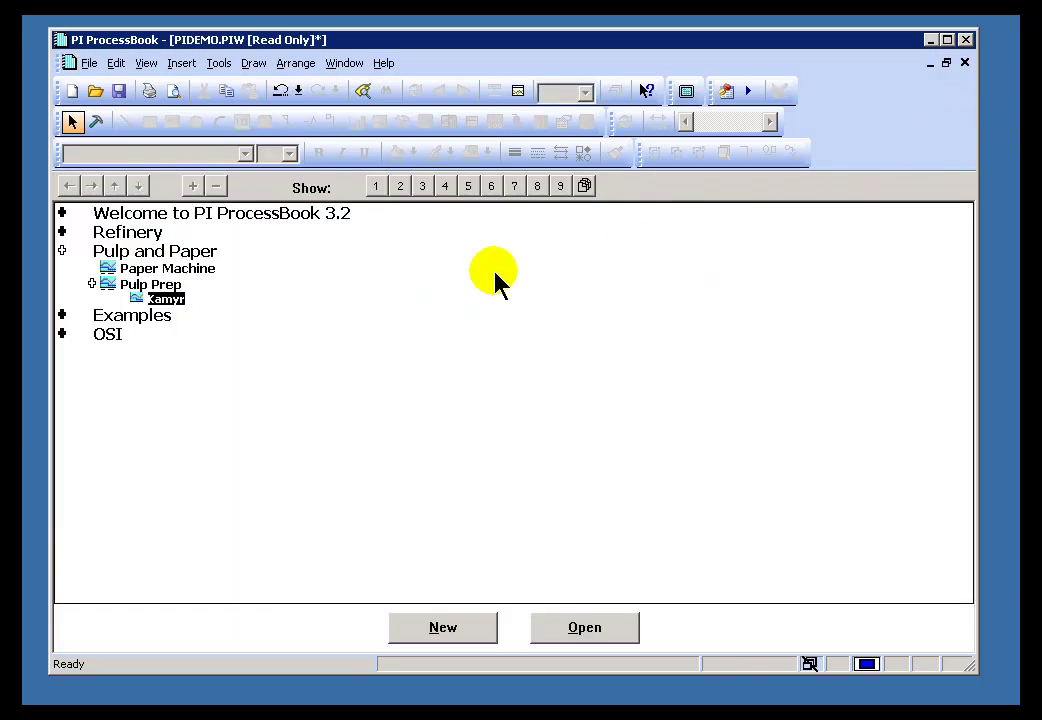
{"action": "left_click", "coordinate": [62, 251]}
Step: Expand Refinery and open and close its Main Column Bottom display
{"action": "left_click", "coordinate": [58, 232]}
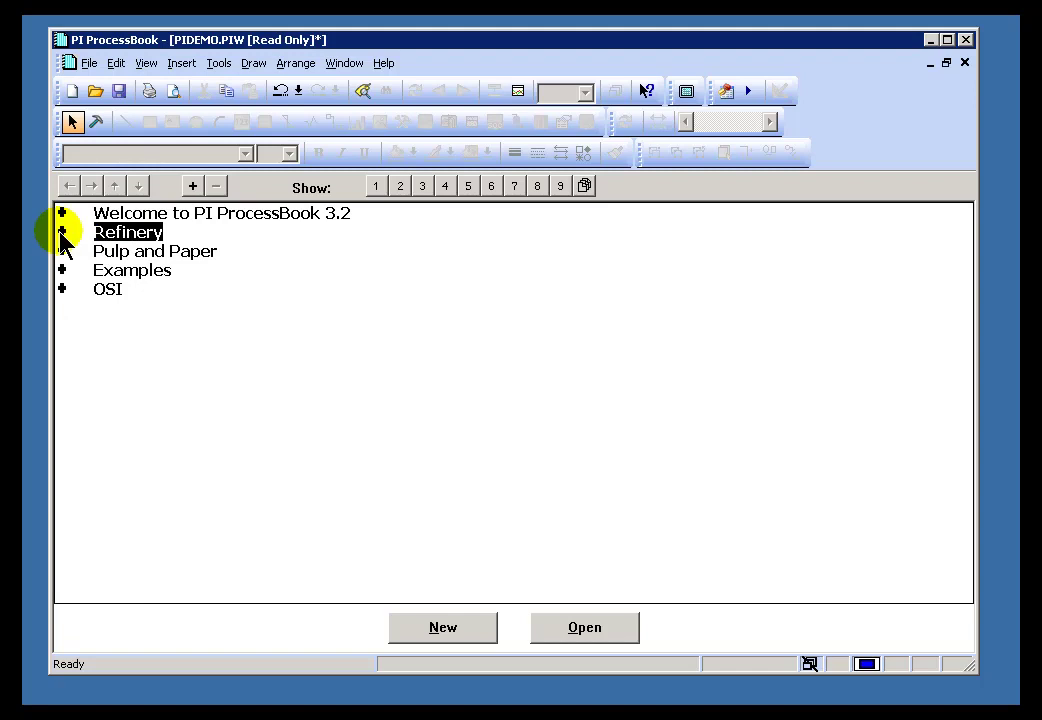
{"action": "left_click", "coordinate": [60, 232]}
{"action": "double_click", "coordinate": [168, 248]}
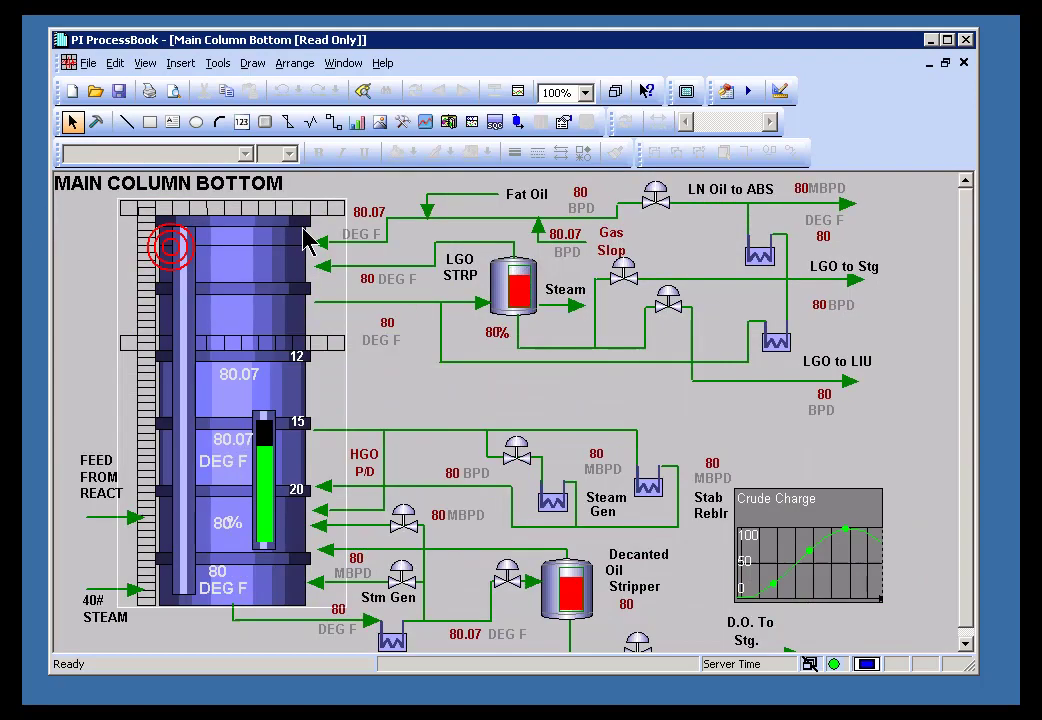
{"action": "left_click", "coordinate": [964, 62]}
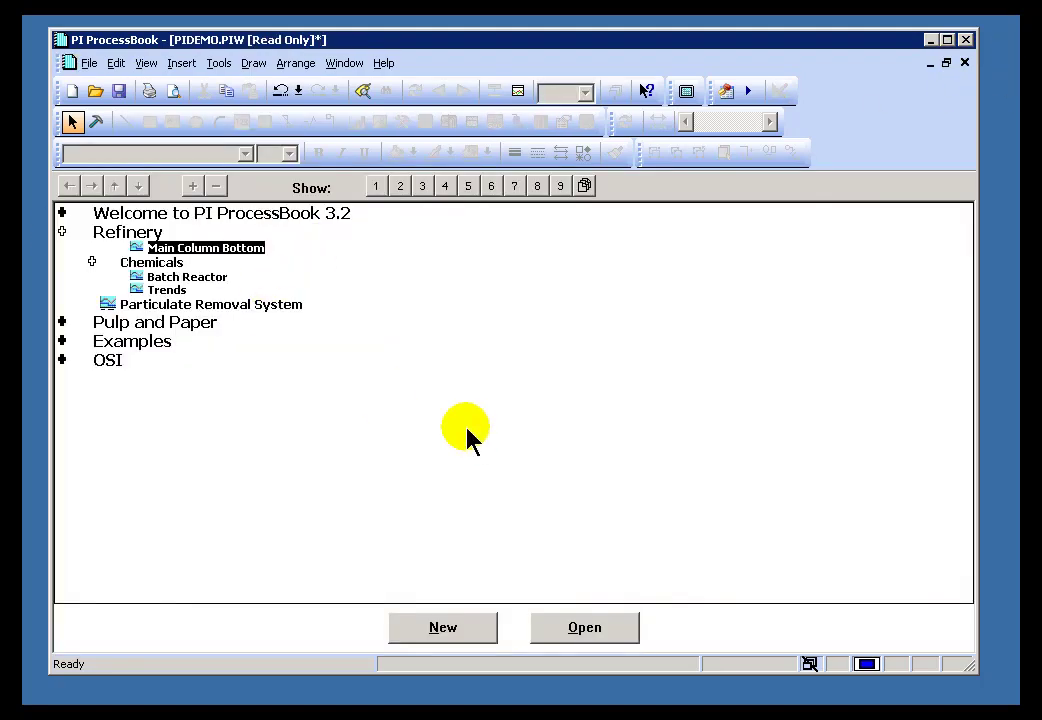
{"action": "left_click", "coordinate": [160, 277]}
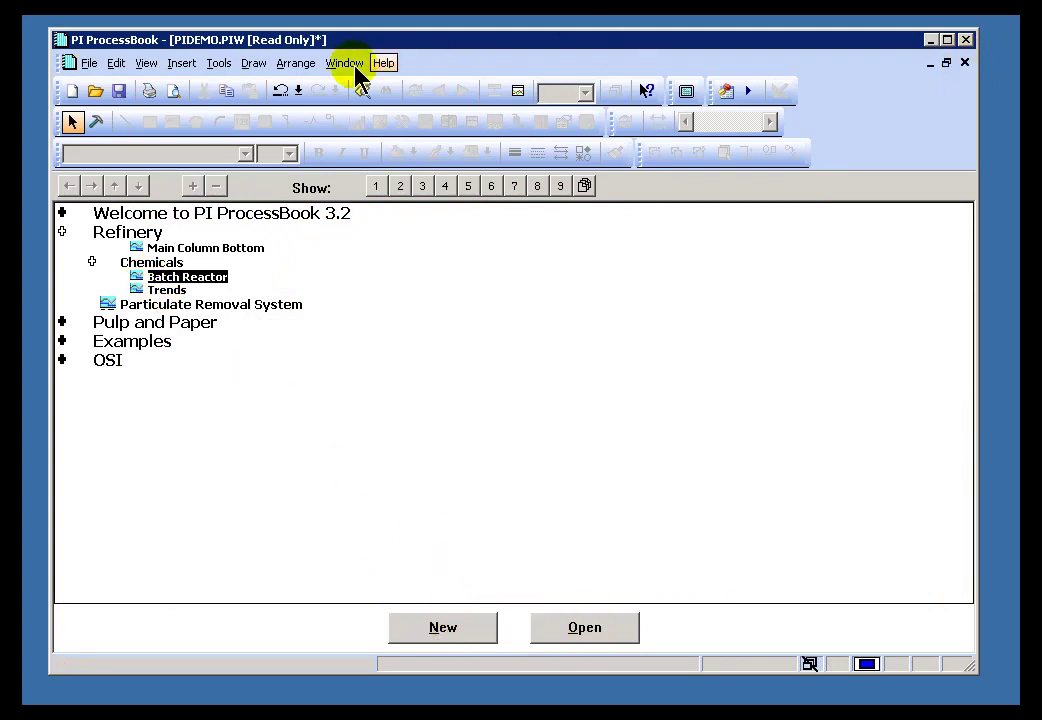
Step: Confirm the Table of Contents preferences with Notebook as default, then switch to Book view
{"action": "left_click", "coordinate": [220, 64]}
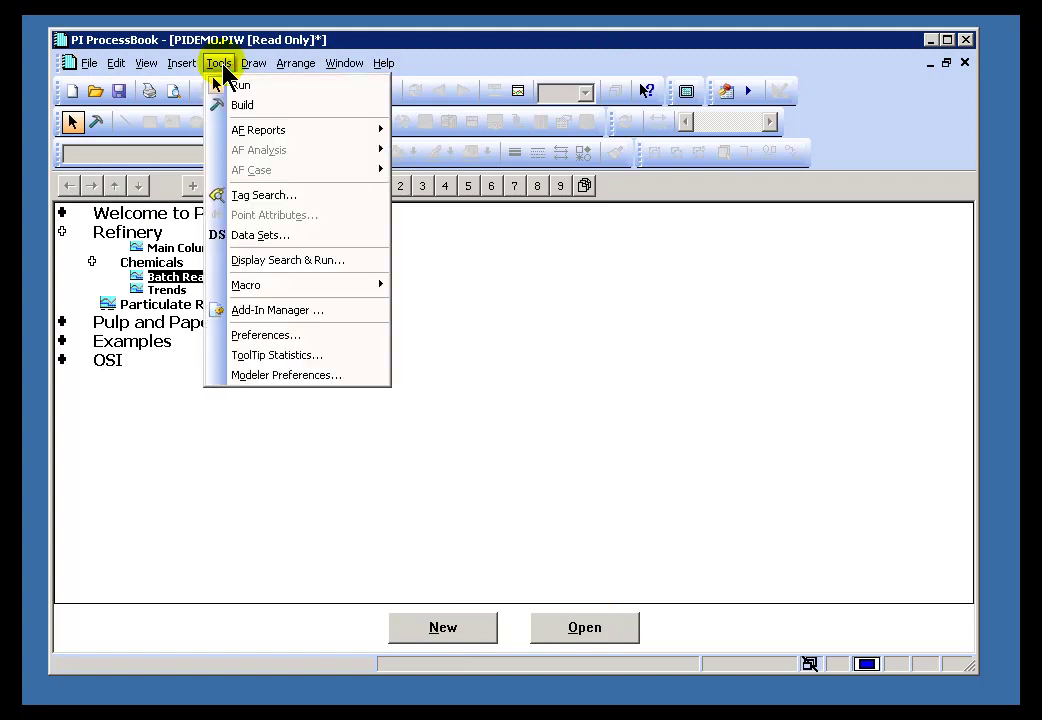
{"action": "left_click", "coordinate": [262, 336]}
{"action": "left_click", "coordinate": [326, 110]}
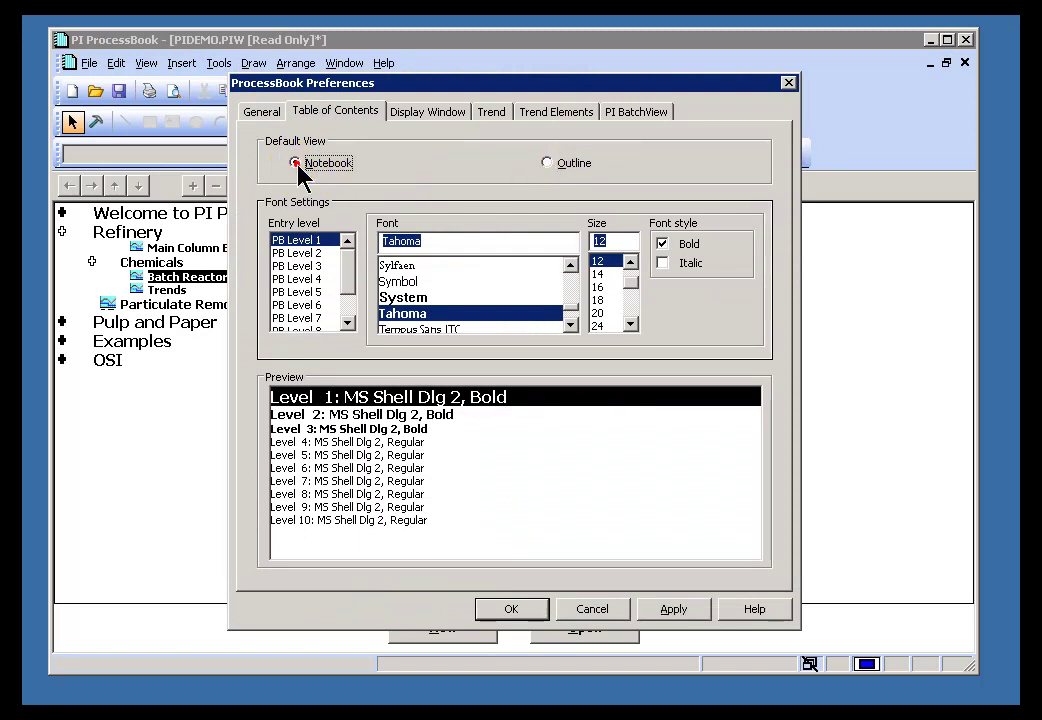
{"action": "left_click", "coordinate": [508, 612]}
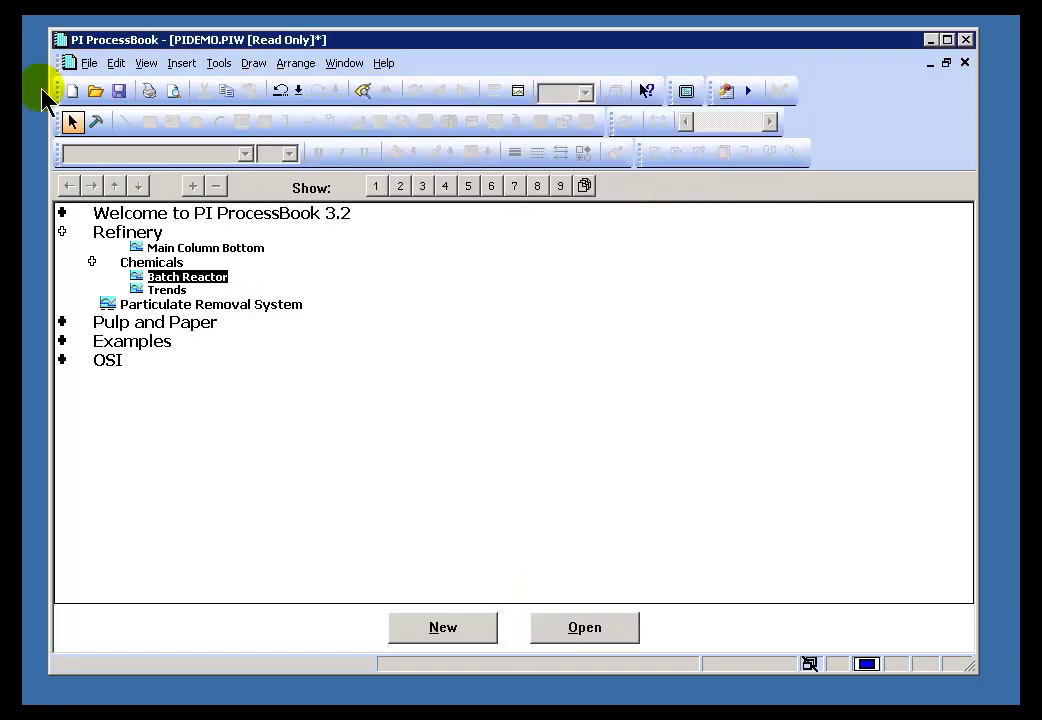
{"action": "left_click", "coordinate": [150, 63]}
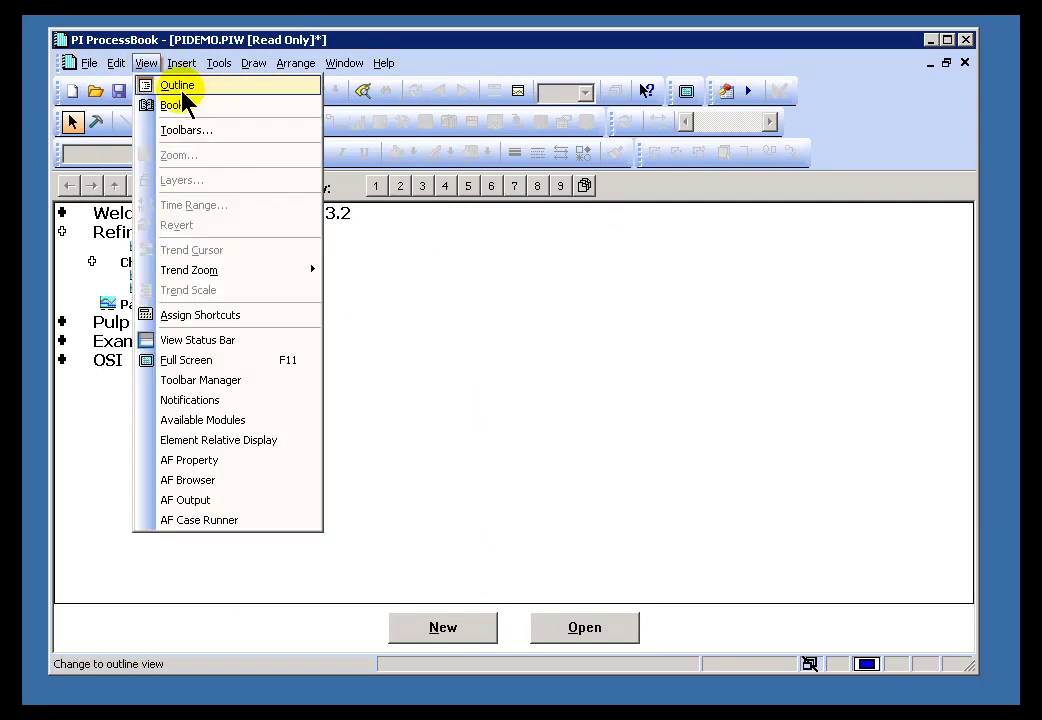
{"action": "left_click", "coordinate": [172, 105]}
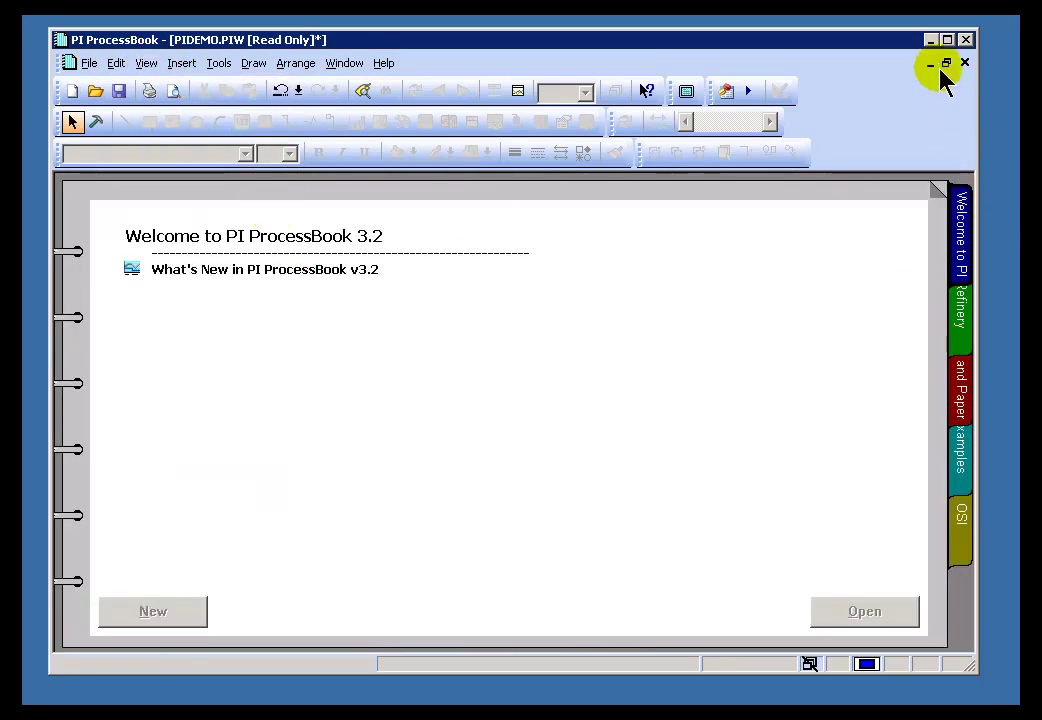